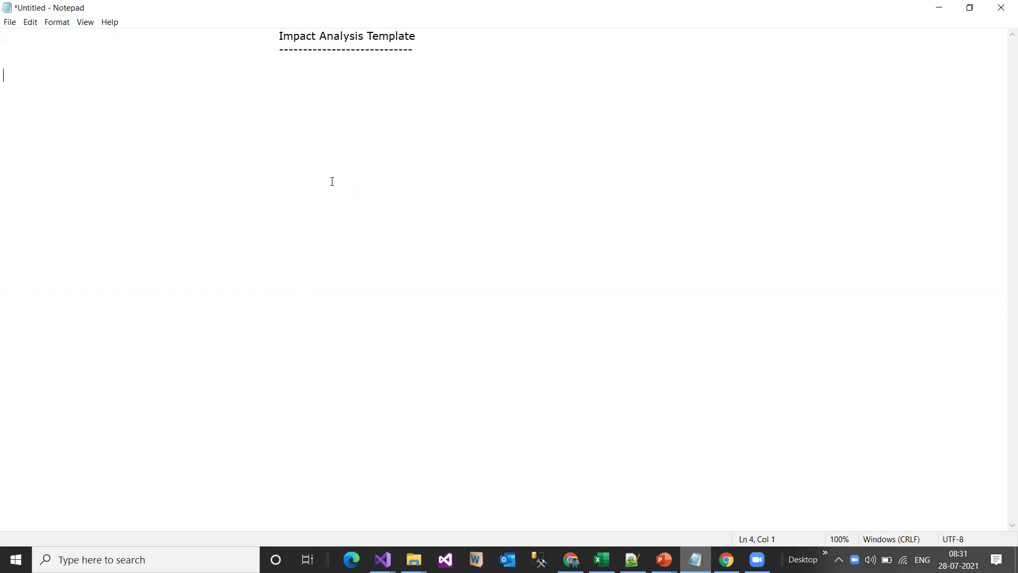
Add the heading "What is impact analysis Document?" below the Impact Analysis Template title
key(Return)
text(Wa=ha)
key(BackSpace)
key(BackSpace)
key(BackSpace)
key(BackSpace)
text(hat s)
key(BackSpace)
text(is impact analysis)
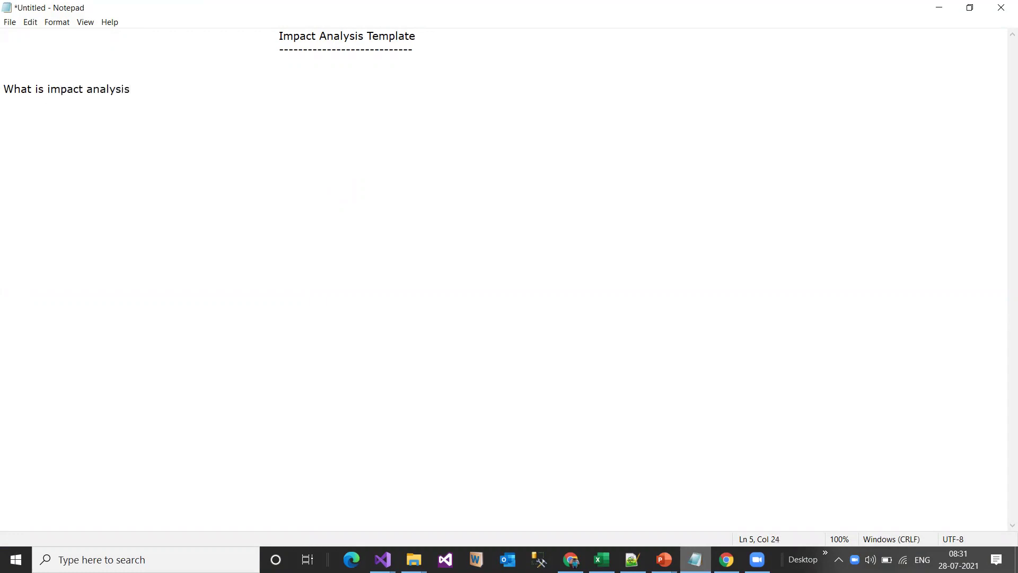
text( Dcument?)
click(141, 88)
text(o)
Leave a blank line below the heading and write "Impact analysis document can be used as a checklist."
click(231, 88)
key(Return)
key(Return)
text(Ima)
key(BackSpace)
text(pact analyis docu)
key(BackSpace)
key(BackSpace)
key(BackSpace)
key(BackSpace)
key(BackSpace)
key(BackSpace)
key(BackSpace)
text(su)
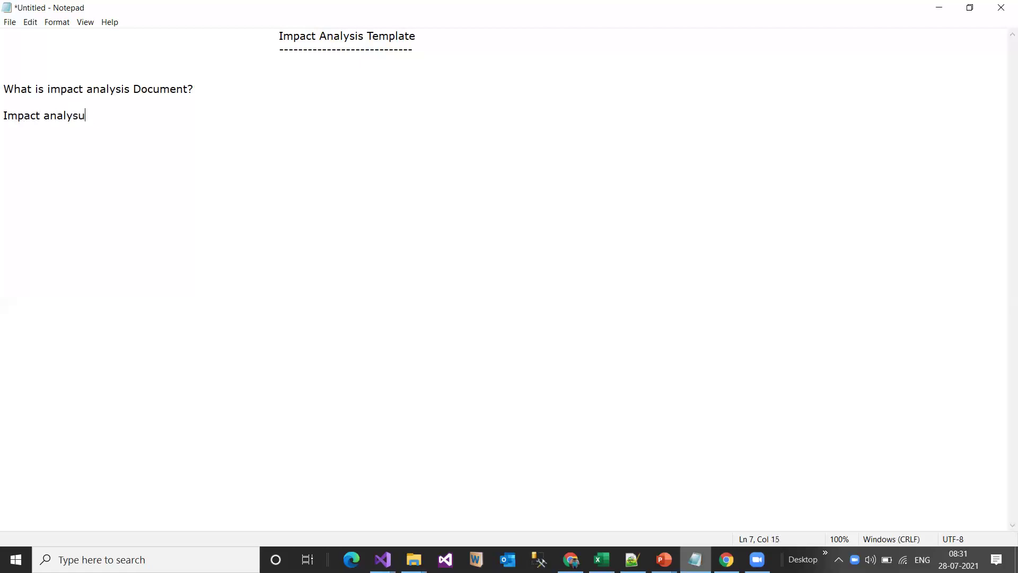
key(BackSpace)
key(BackSpace)
text(is docum)
key(BackSpace)
text(m)
key(BackSpace)
text(ment  can be used)
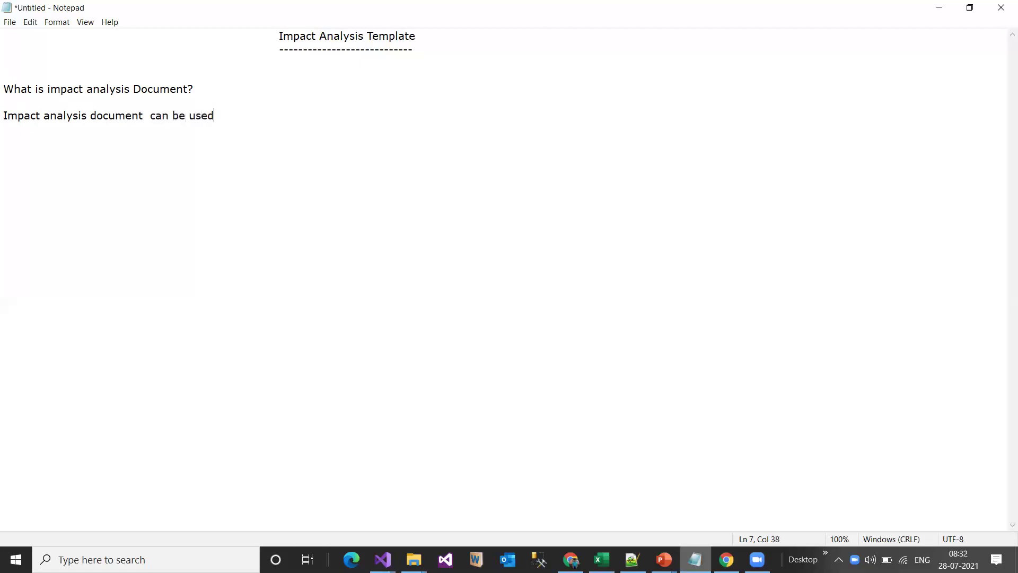
text( as a checklist)
text(It u)
key(BackSpace)
key(BackSpace)
key(BackSpace)
key(BackSpace)
text(.)
Add the line "It is used to evaluate change request before working on them." and remove the extra space before "can" in the line above
key(Return)
text(It i s)
key(BackSpace)
key(BackSpace)
text(s used to e)
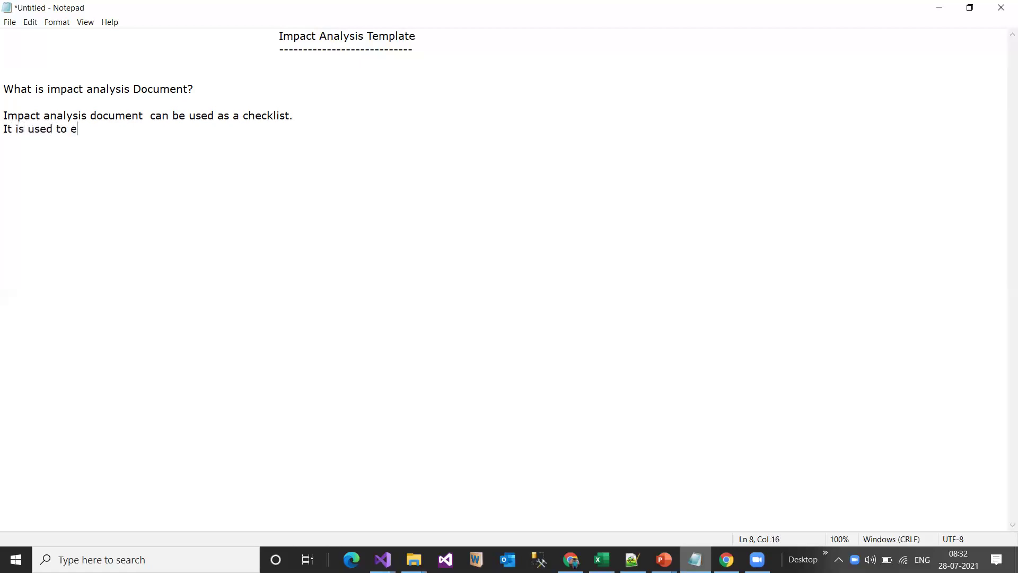
text(valuate chang)
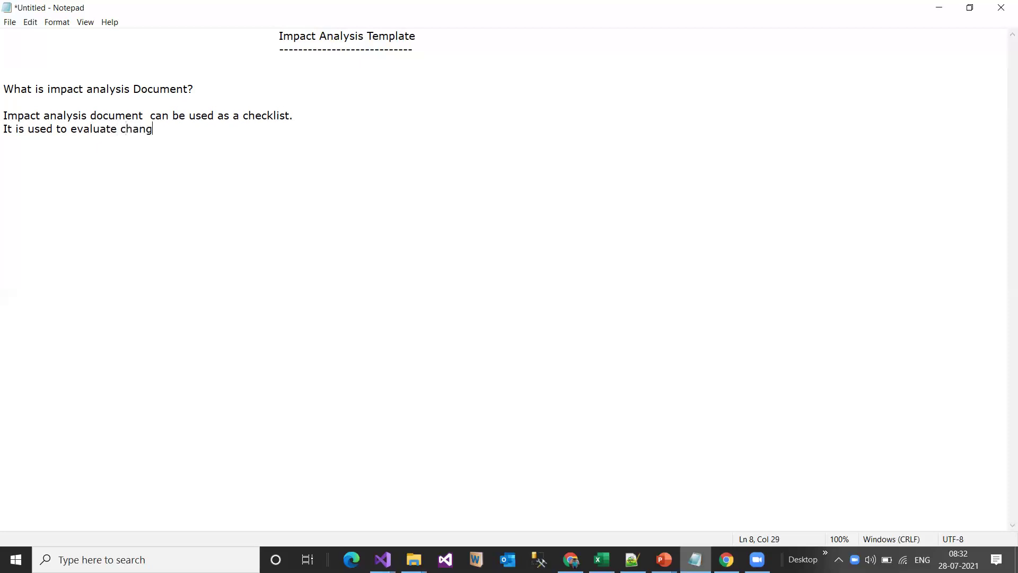
text(e request before working on them.)
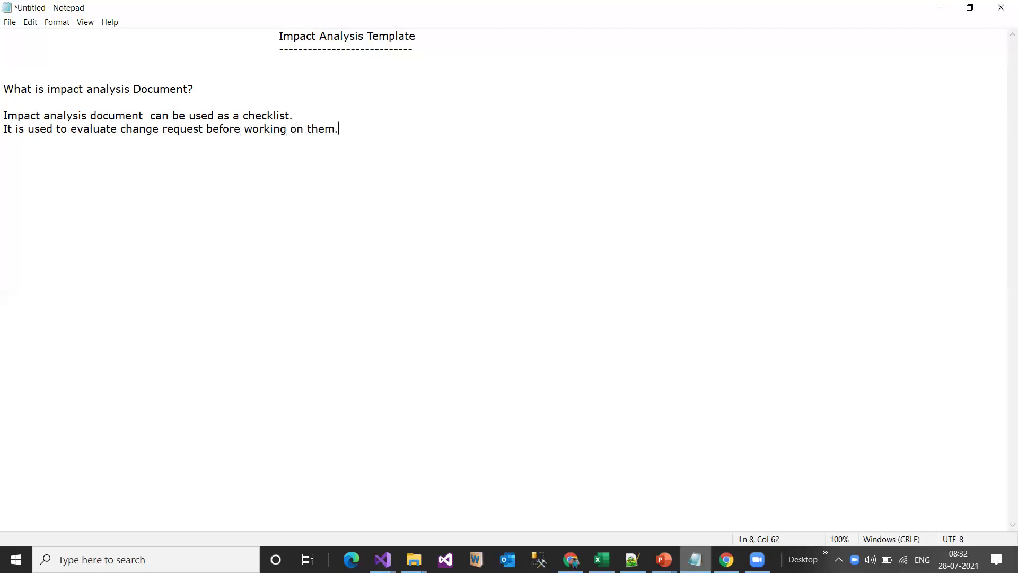
key(Return)
click(151, 116)
key(BackSpace)
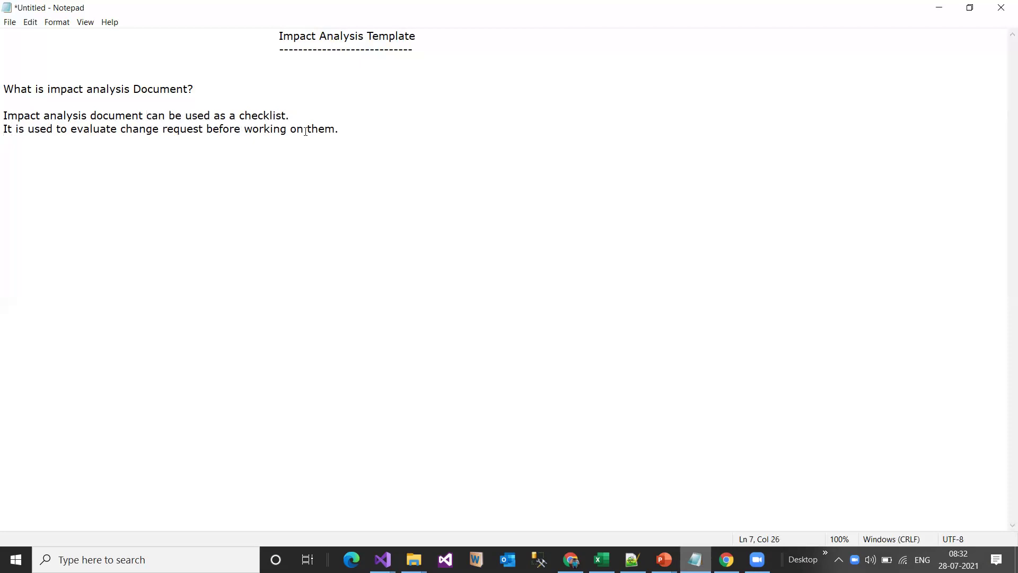
Add the line "The impact analysis document should give below details" and underline the "What is impact analysis Document?" heading with equals signs
click(348, 129)
key(Return)
text(The impact analysis document should give below details)
key(Return)
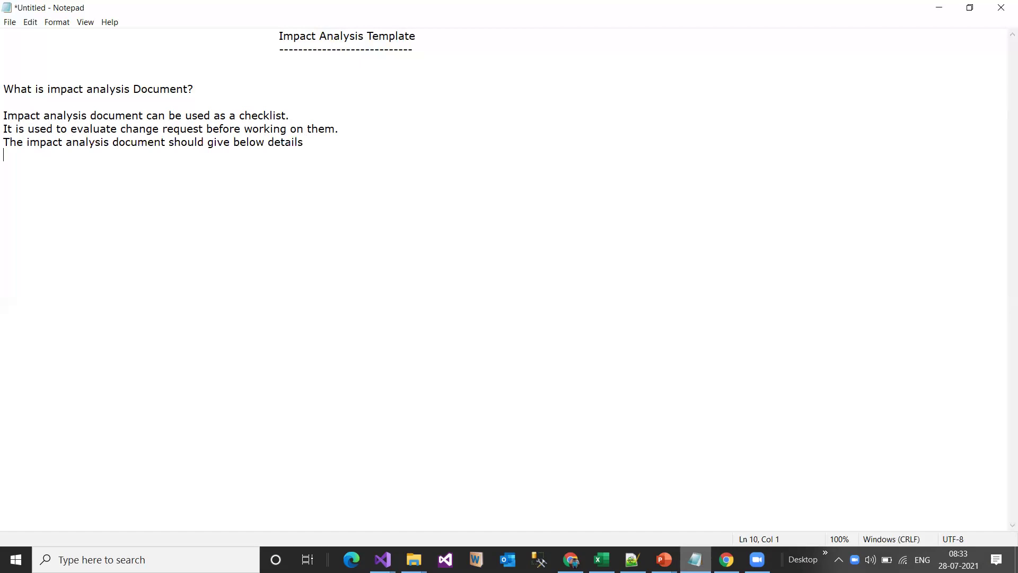
click(10, 88)
text(=======================)
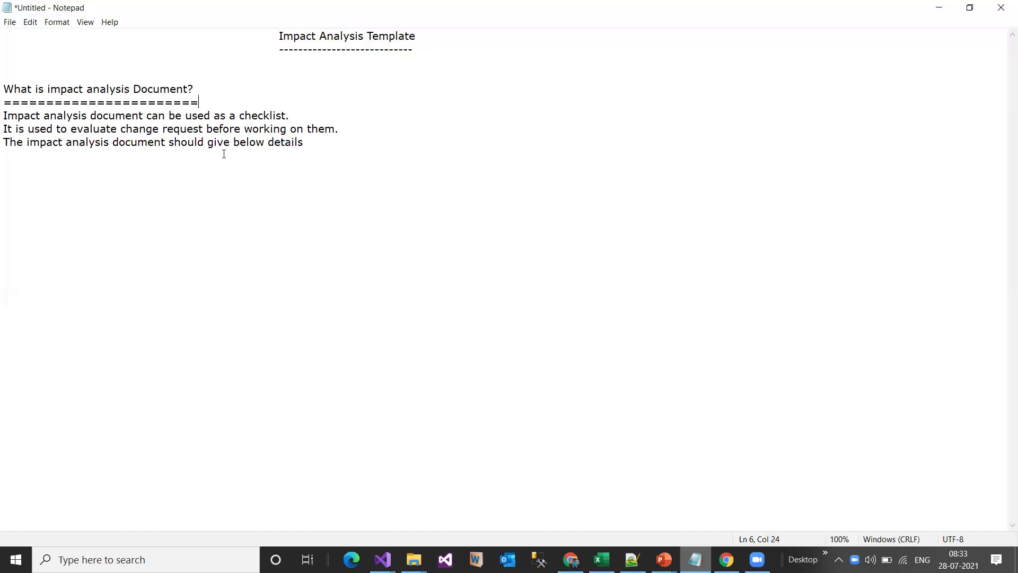
Add the indented item "Description of an issue" below the line about the details to give
click(312, 143)
key(Return)
text(Description of an issue)
Add a second indented item reading "Description of a change request(CR)"
key(Return)
key(Tab)
text(Descript)
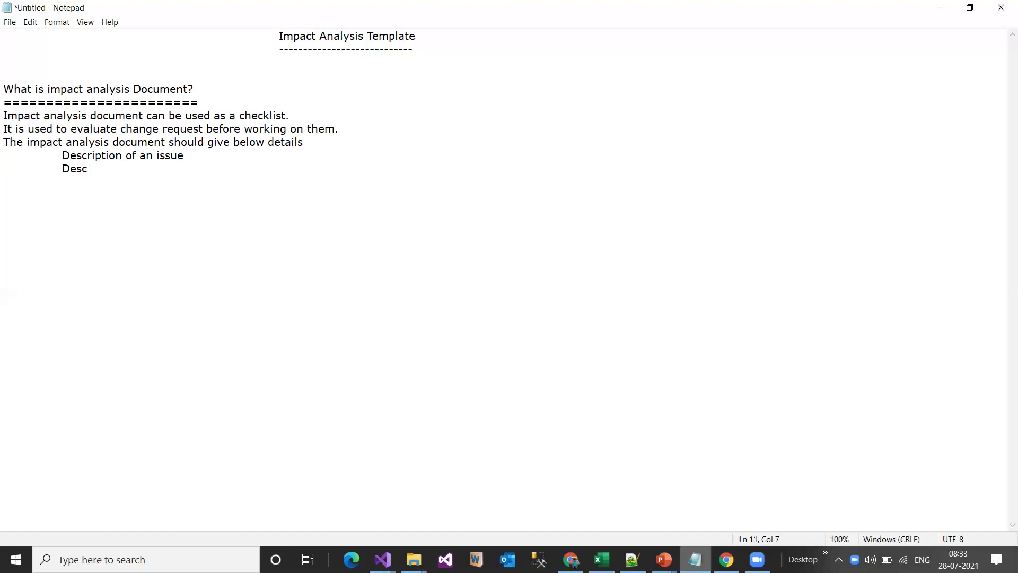
text(ion of an Cha)
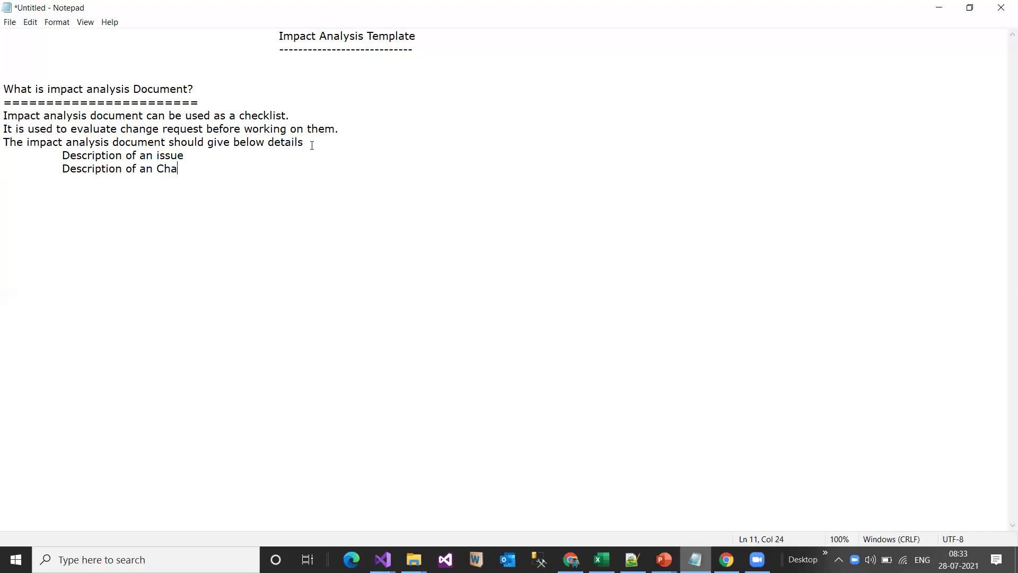
key(BackSpace)
key(BackSpace)
key(BackSpace)
key(BackSpace)
key(BackSpace)
text(change requestCR)
key(BackSpace)
key(BackSpace)
text((CR))
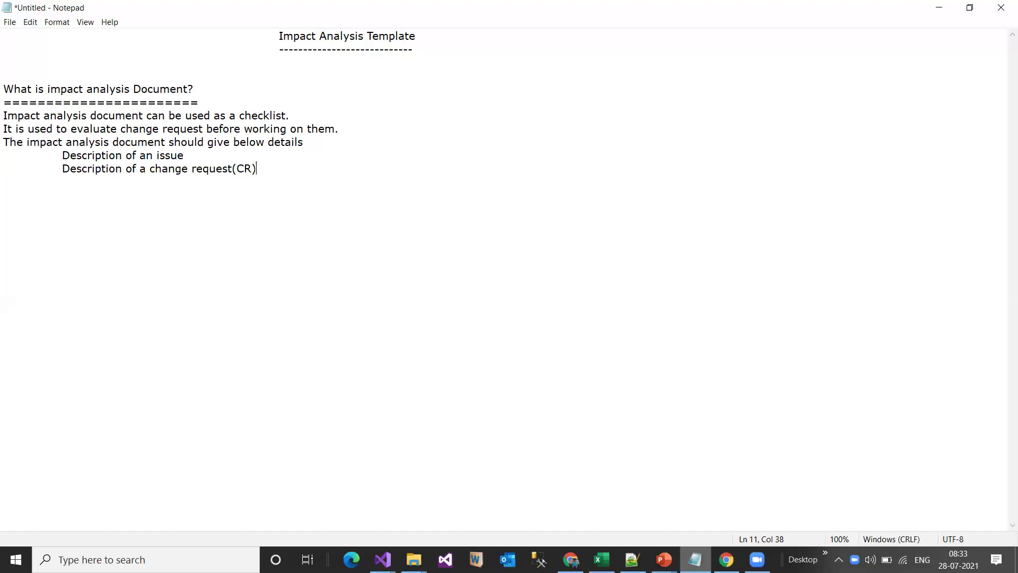
After a blank line, write "Explain or show of how the defect is causing failure and or inefficiency."
key(Return)
text(Explanation of)
key(BackSpace)
key(BackSpace)
key(BackSpace)
key(BackSpace)
key(BackSpace)
key(BackSpace)
key(BackSpace)
key(BackSpace)
key(BackSpace)
text(in or sho)
key(BackSpace)
text(how the)
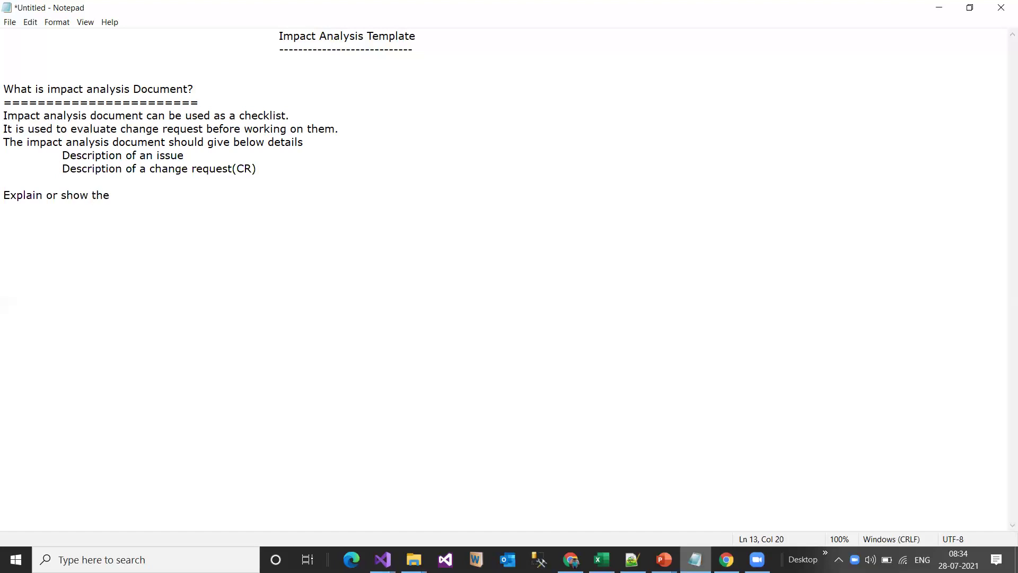
key(BackSpace)
key(BackSpace)
key(BackSpace)
text(of how the defect is caysing)
key(BackSpace)
key(BackSpace)
key(BackSpace)
key(BackSpace)
key(BackSpace)
text(usi)
text(faikure)
key(BackSpace)
key(BackSpace)
key(BackSpace)
key(BackSpace)
text(lure)
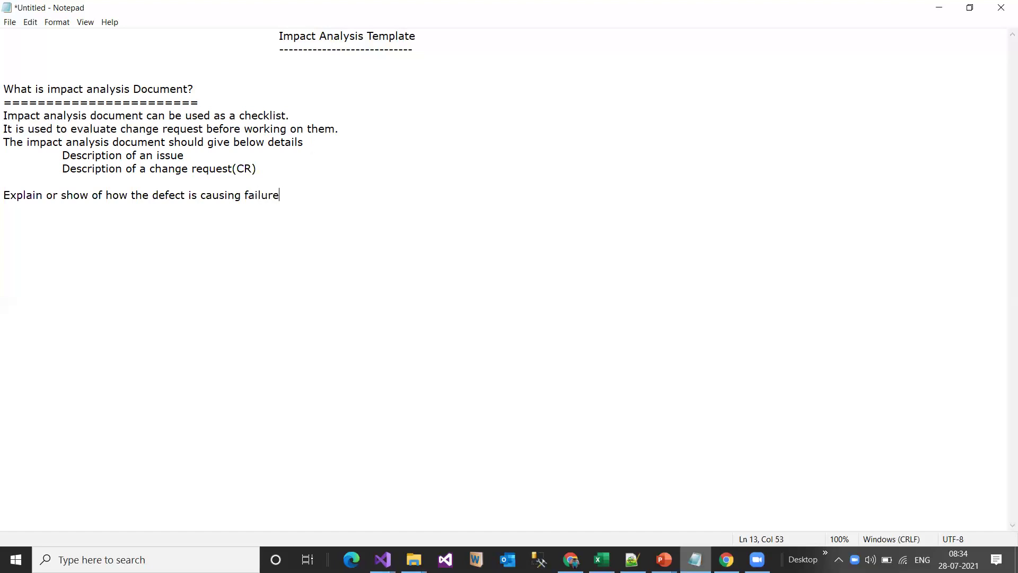
text( and or en)
key(BackSpace)
key(BackSpace)
text(inefficiency.)
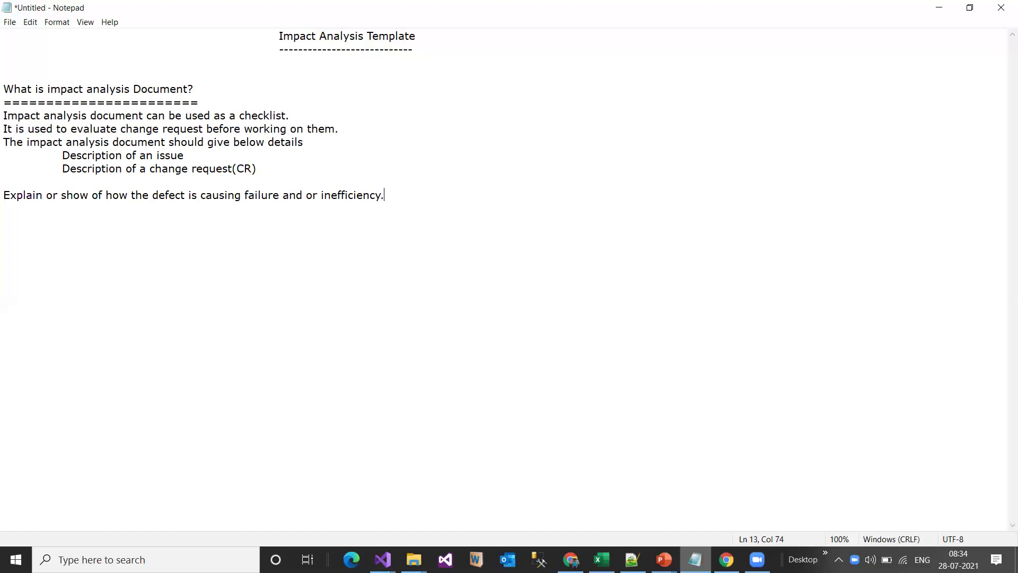
After another blank line, write "The impact is analyzed on Requirement, Design & Architecture, Impact of Testing and impact on schedule"
key(Return)
text(The impact is anlyzed)
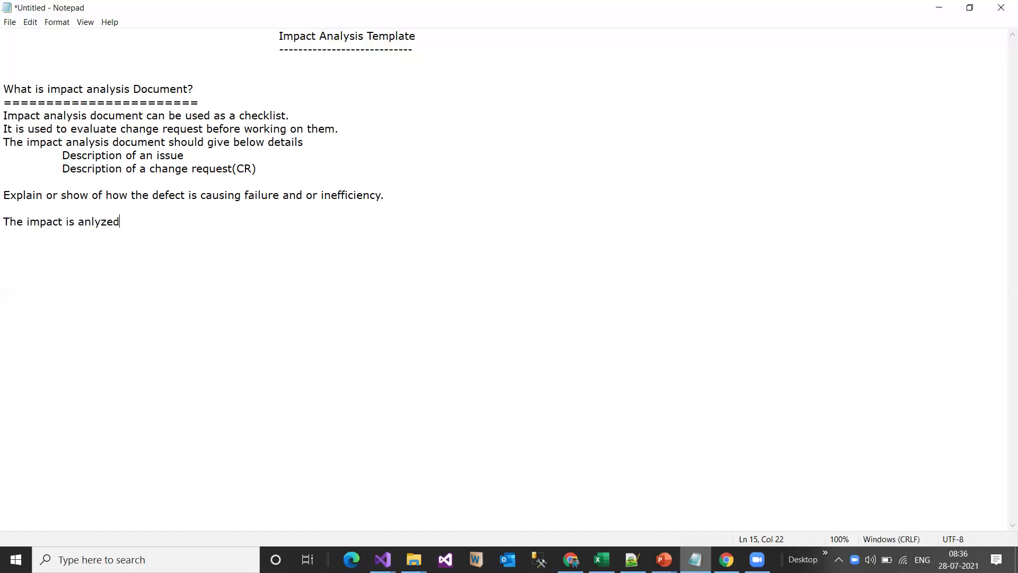
key(BackSpace)
key(BackSpace)
key(BackSpace)
key(BackSpace)
key(BackSpace)
text(alyzed on Requirement)
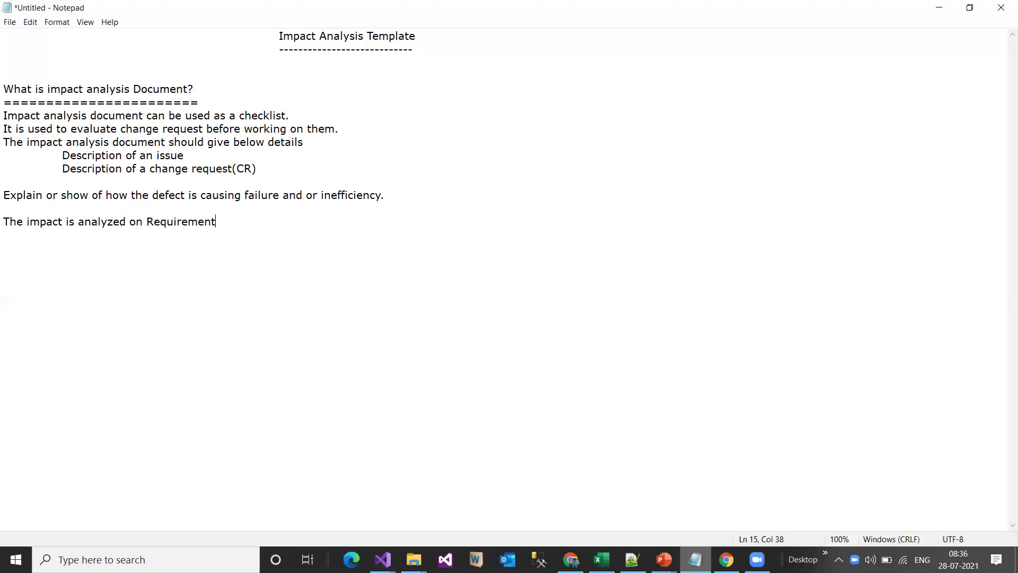
text(, Design & Architecture)
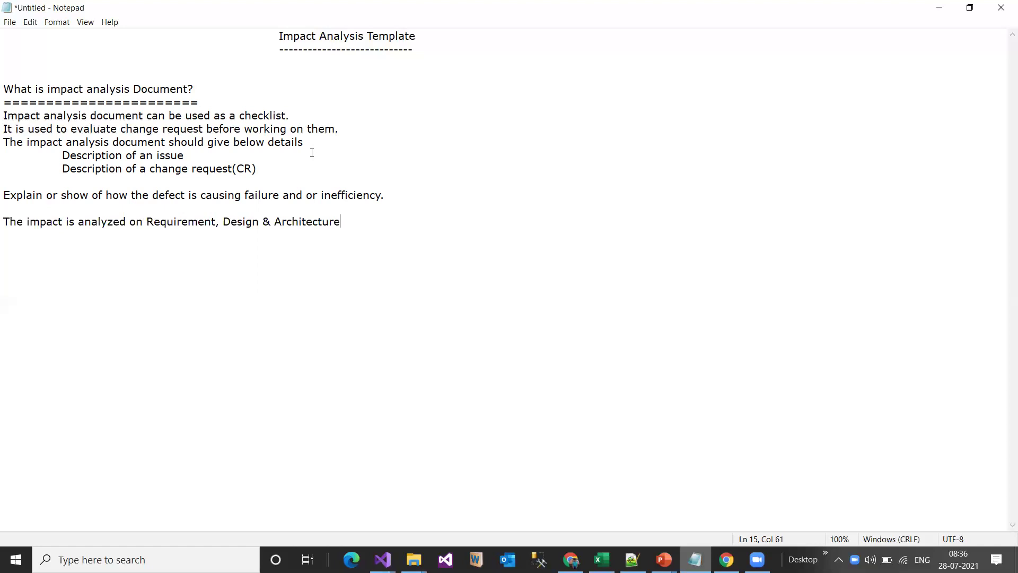
text(, Impact of Testing and im[act)
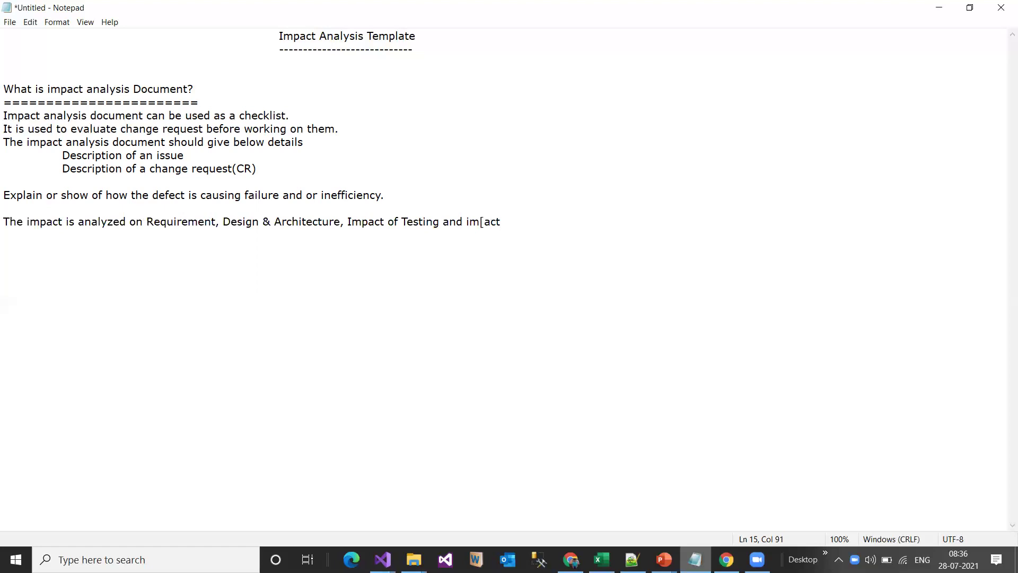
key(BackSpace)
key(BackSpace)
key(BackSpace)
key(BackSpace)
text(pact on schedule)
key(Return)
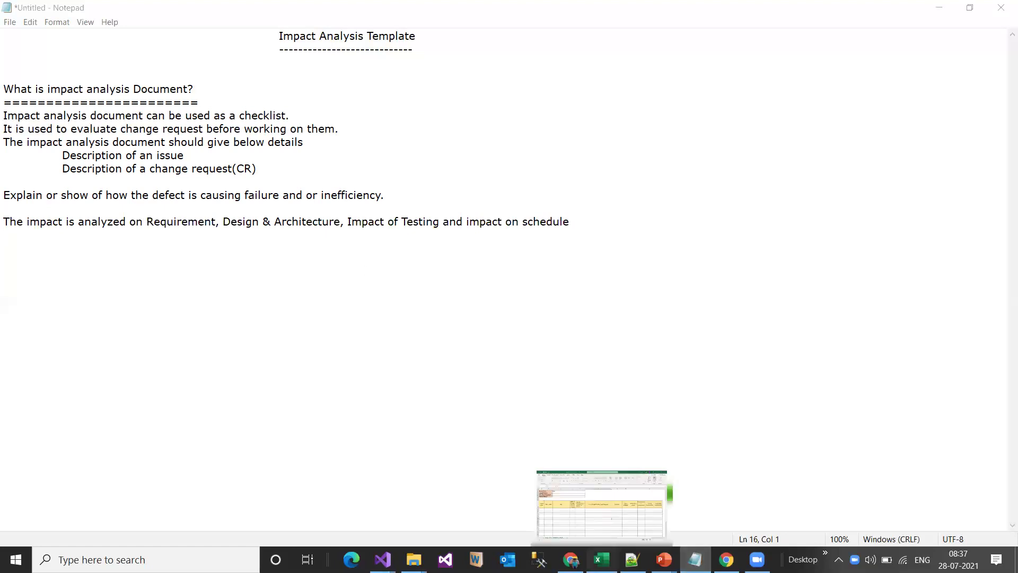
Switch to Impact analysis template.xlsx in Excel and clear the Project Name value in the Change Impact Assessment block
key(alt+Tab)
click(355, 363)
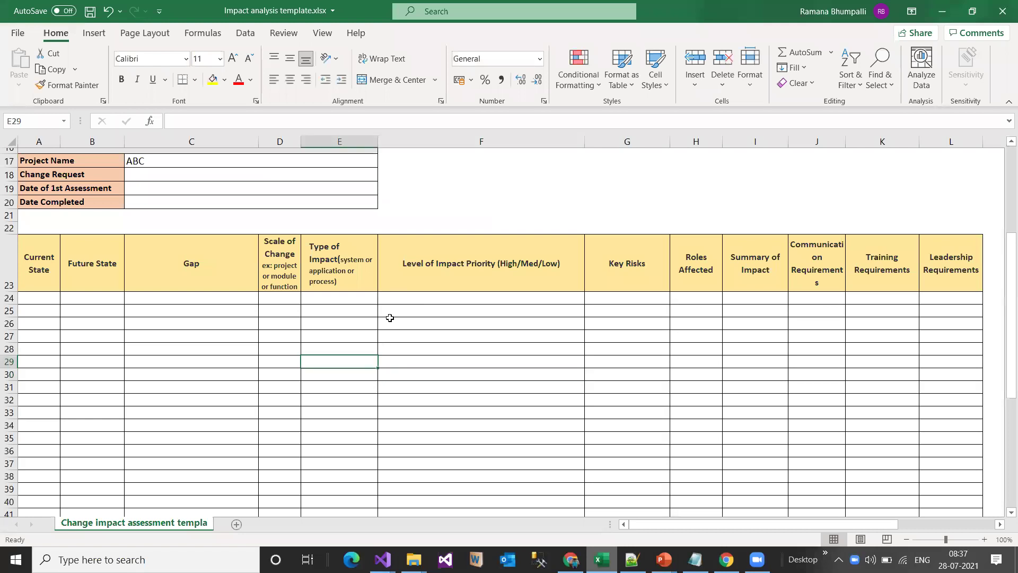
scroll(256, 330, up, 5)
click(168, 358)
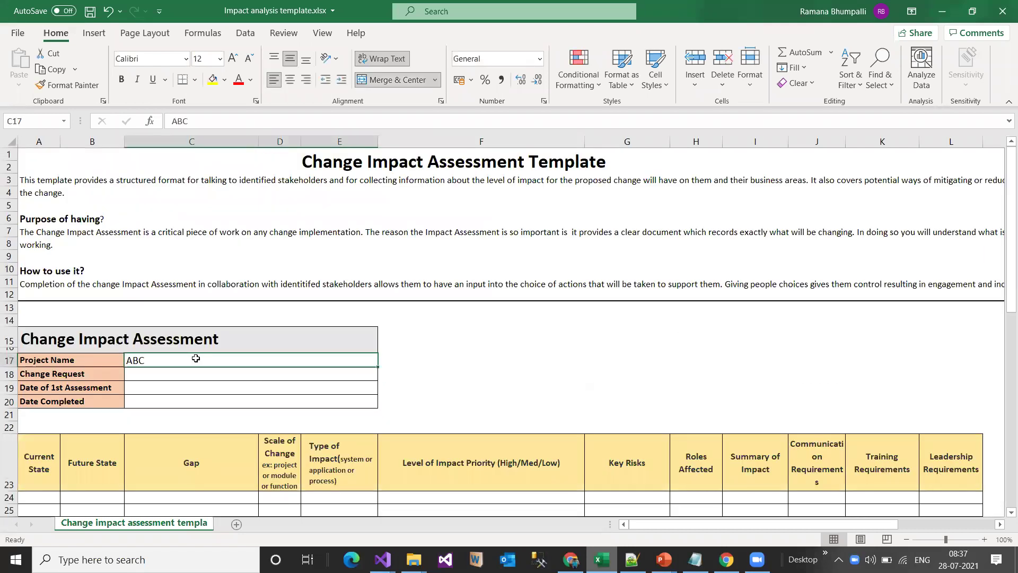
key(Delete)
Go through the Change Request, Date of 1st Assessment and Date Completed fields of the assessment block
click(146, 375)
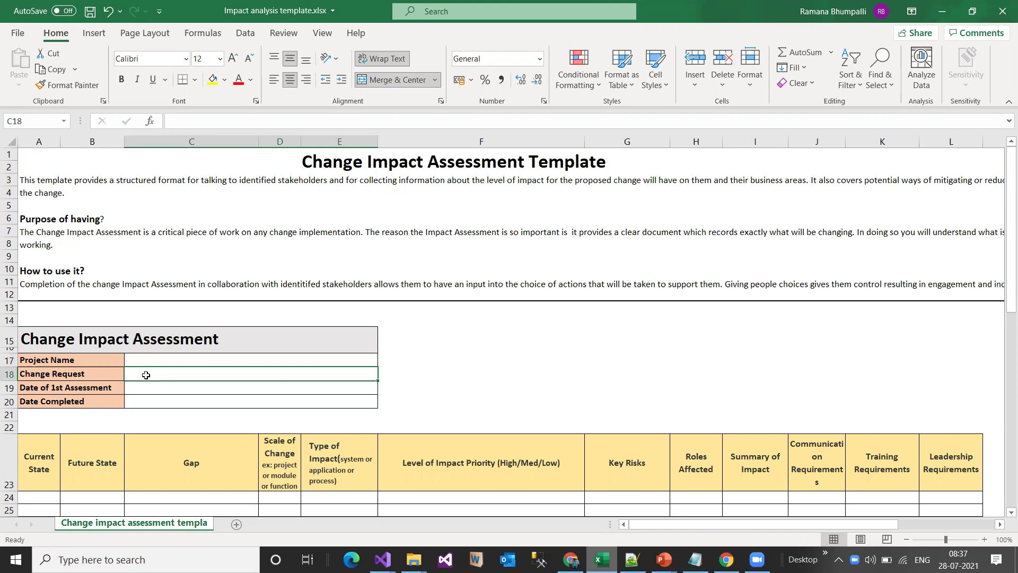
click(142, 388)
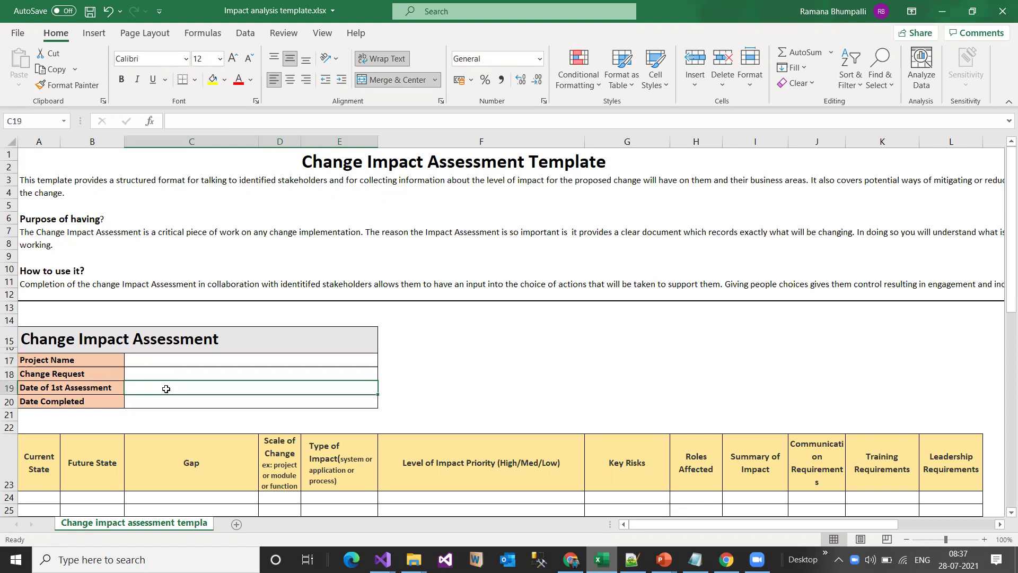
click(142, 401)
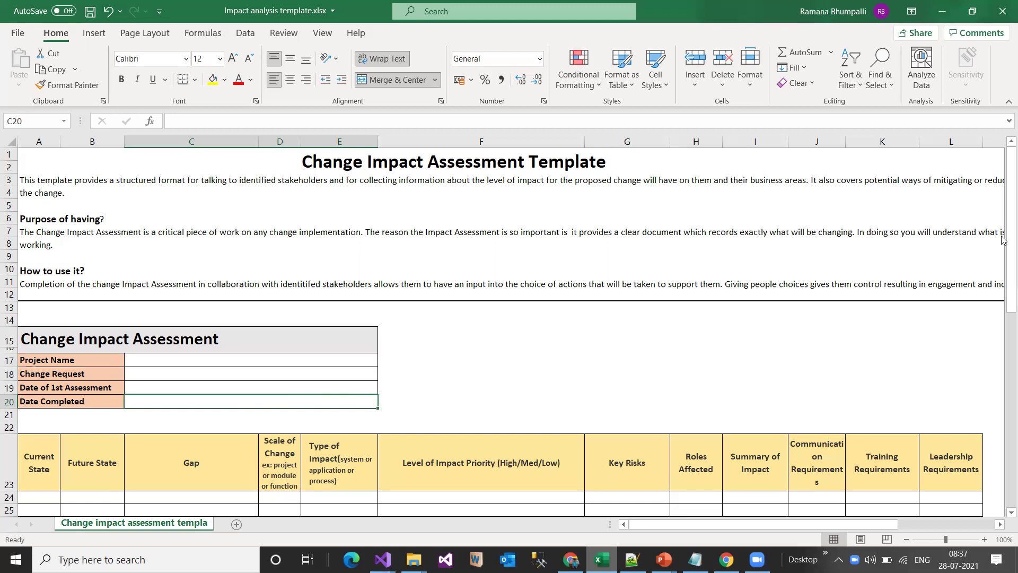
Go through the assessment table's column headers from Current State through Future State, Gap and Scale of Change to Type of Impact
scroll(1003, 291, down, 3)
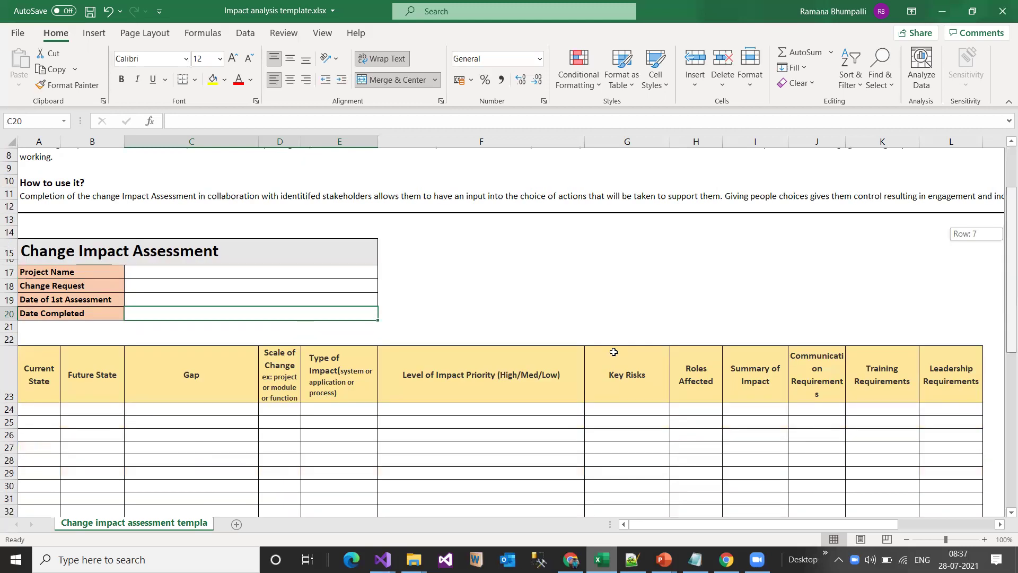
scroll(593, 359, down, 1)
click(592, 359)
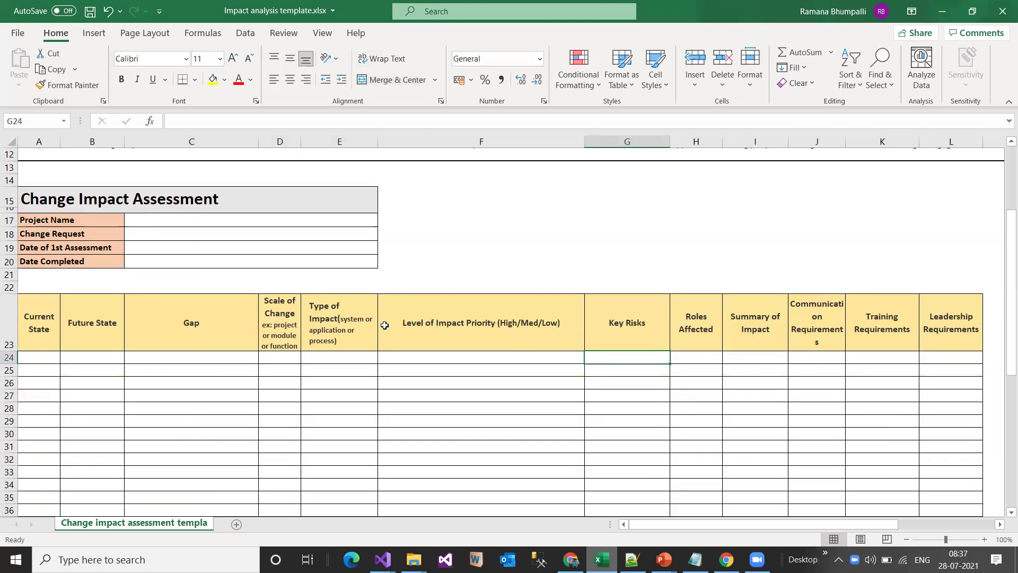
click(43, 321)
key(Right)
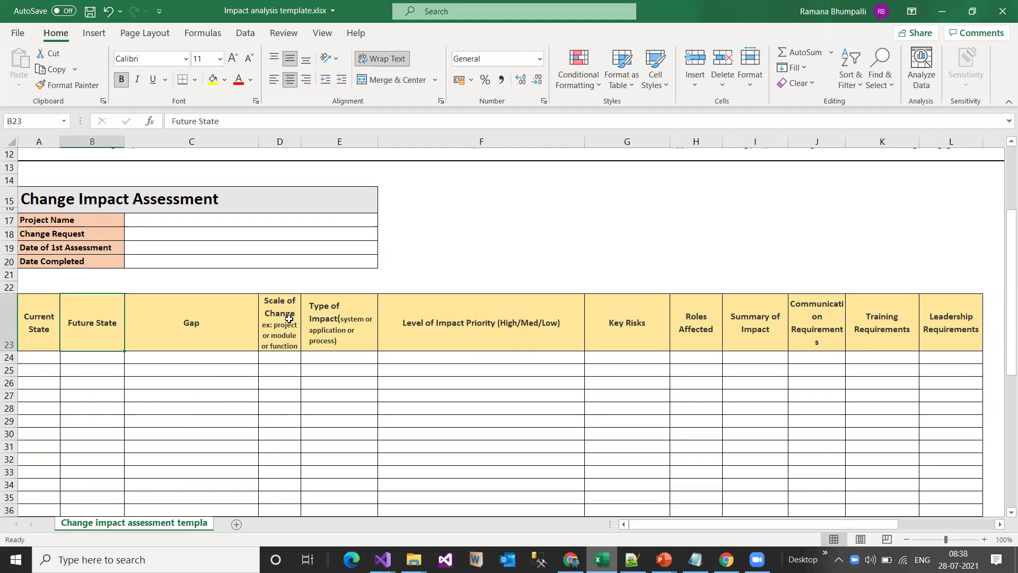
key(Right)
key(Right)
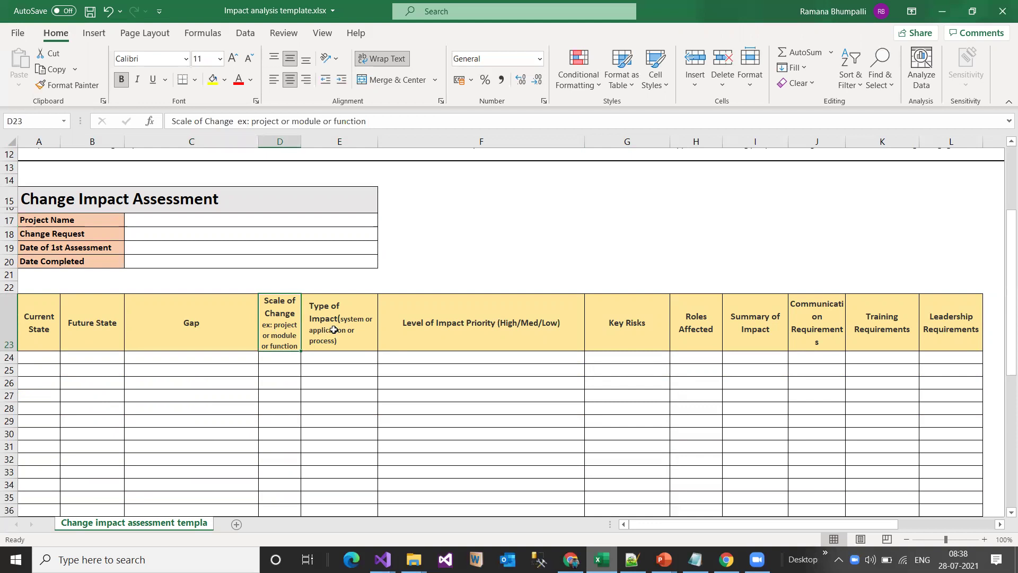
key(Right)
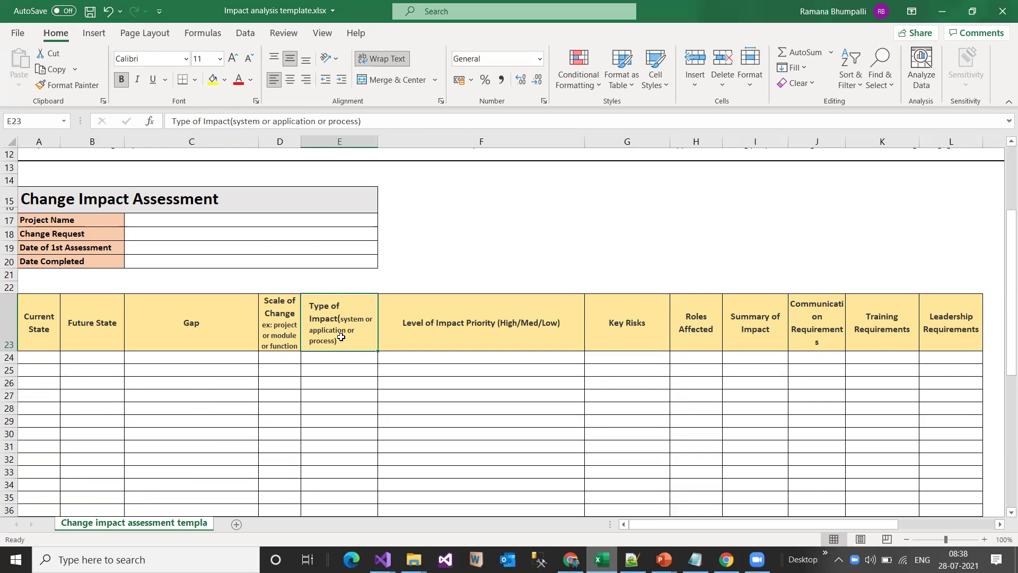
Review the remaining column headers from Level of Impact Priority to Leadership Requirements and return to Current State
click(461, 334)
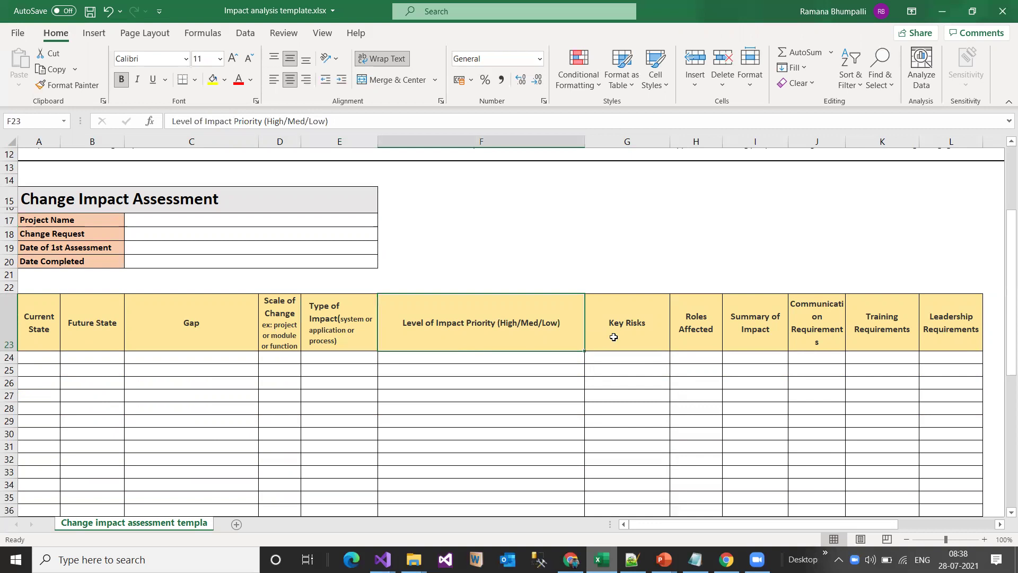
click(615, 338)
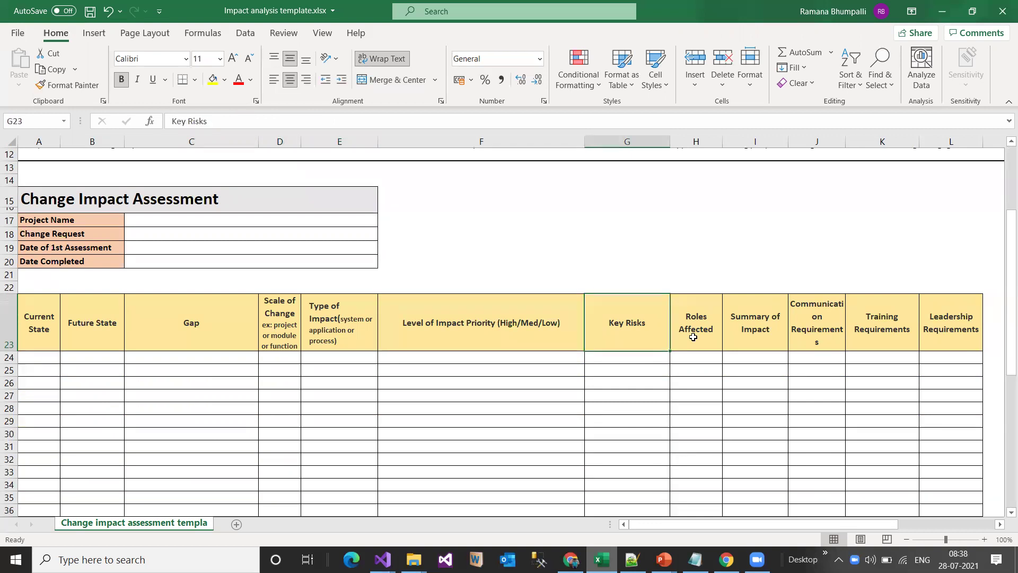
click(718, 333)
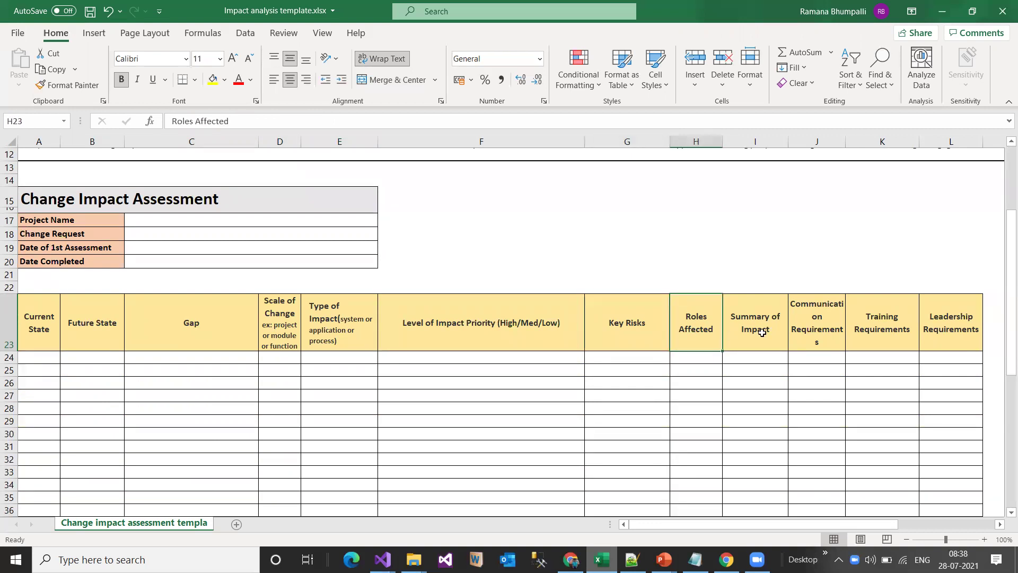
key(Right)
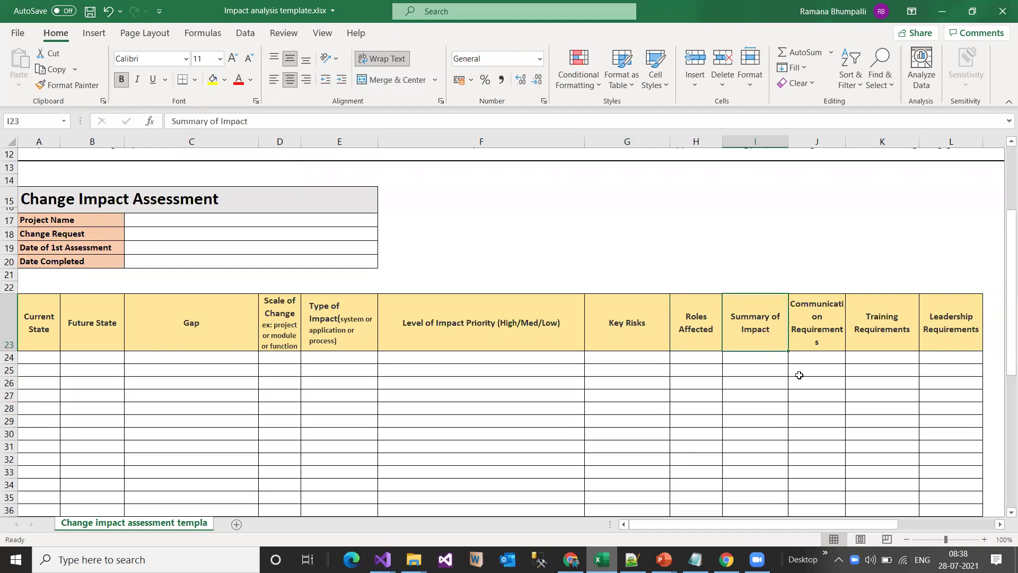
click(843, 300)
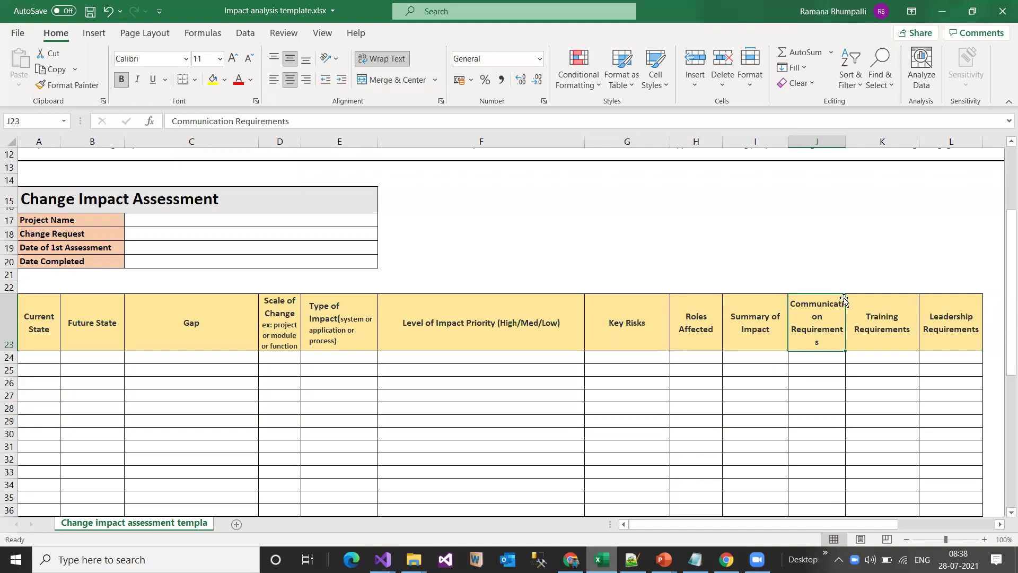
drag(845, 300, 849, 298)
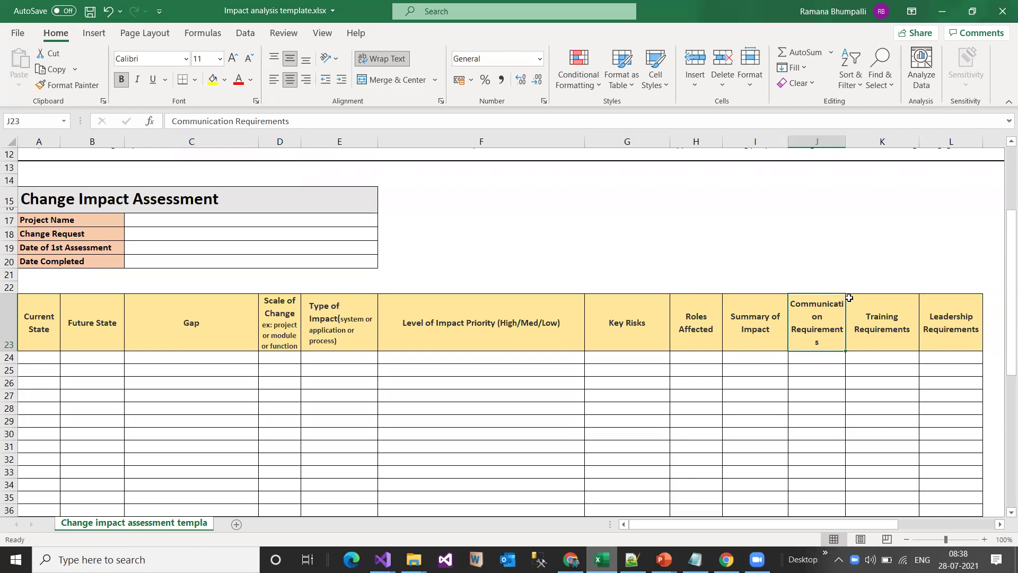
click(818, 396)
click(898, 331)
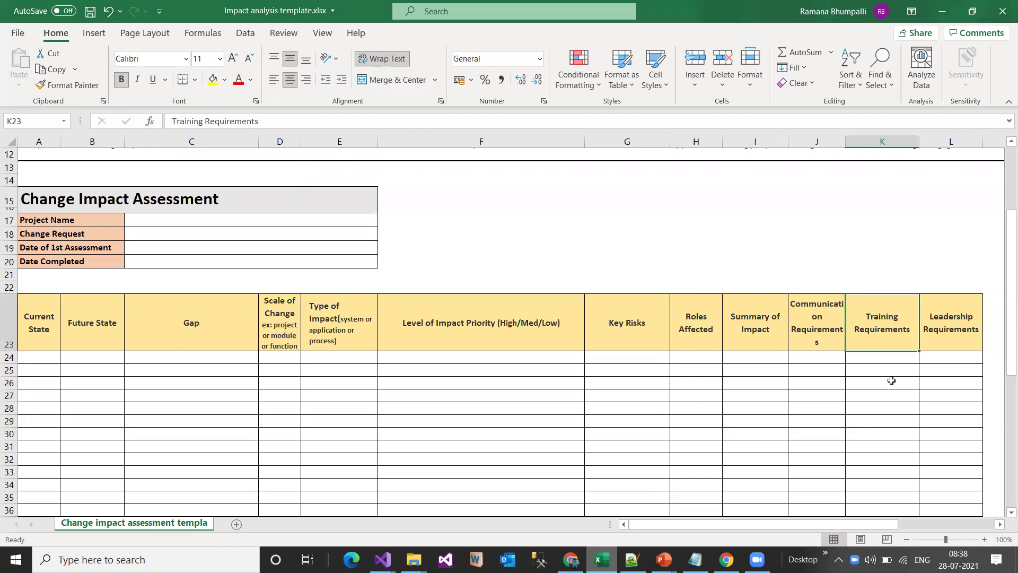
key(Right)
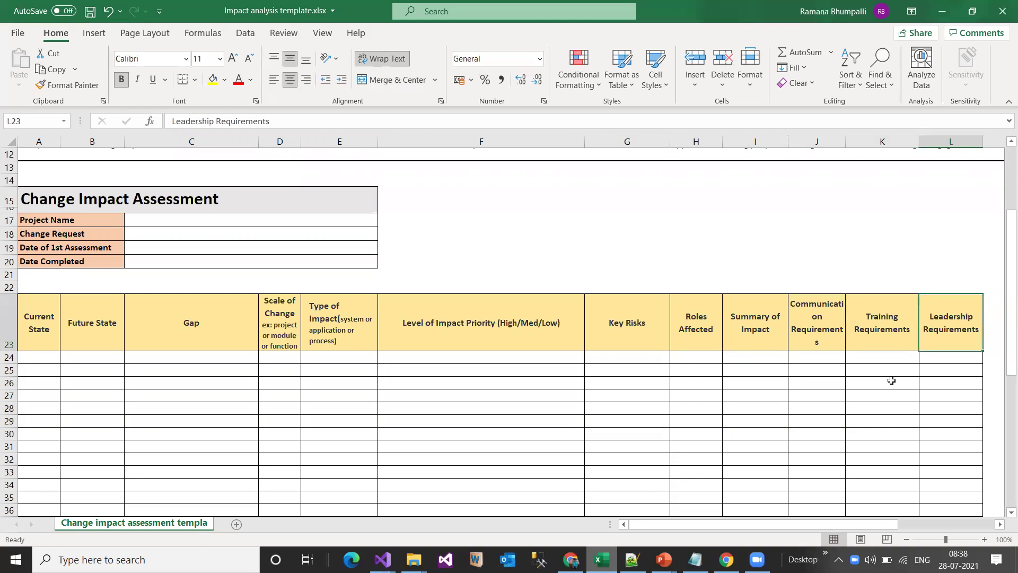
key(Left)
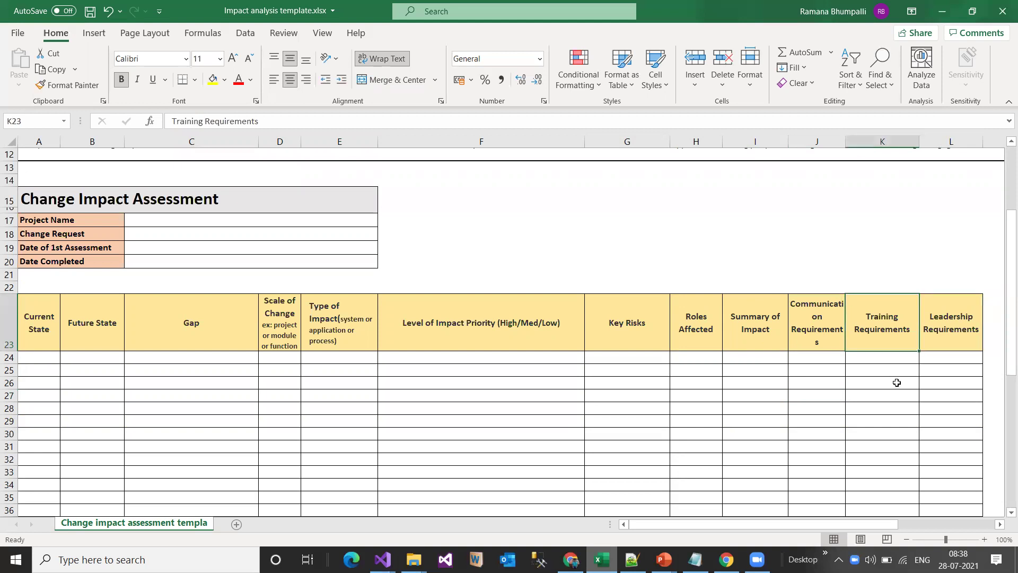
key(Home)
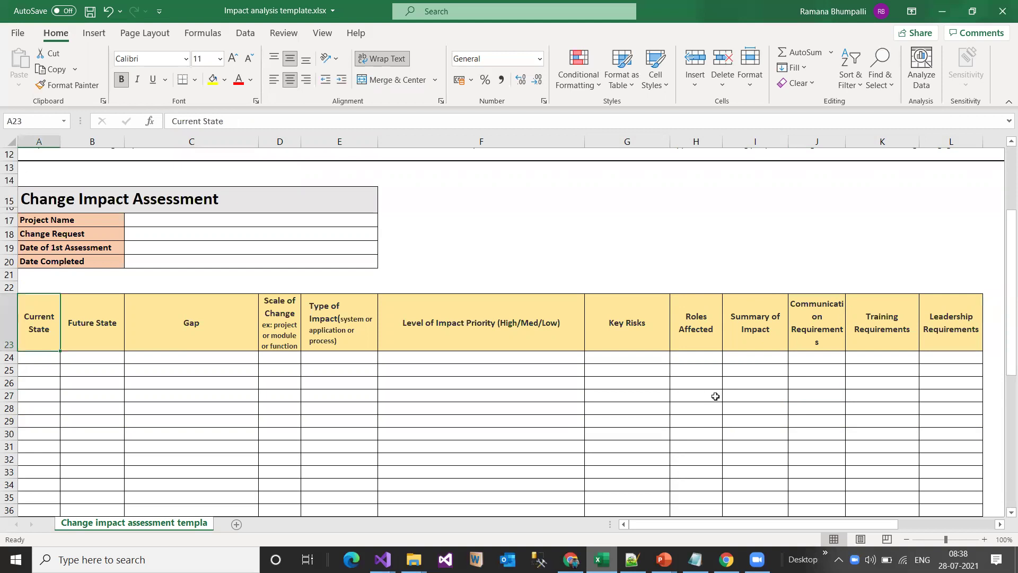
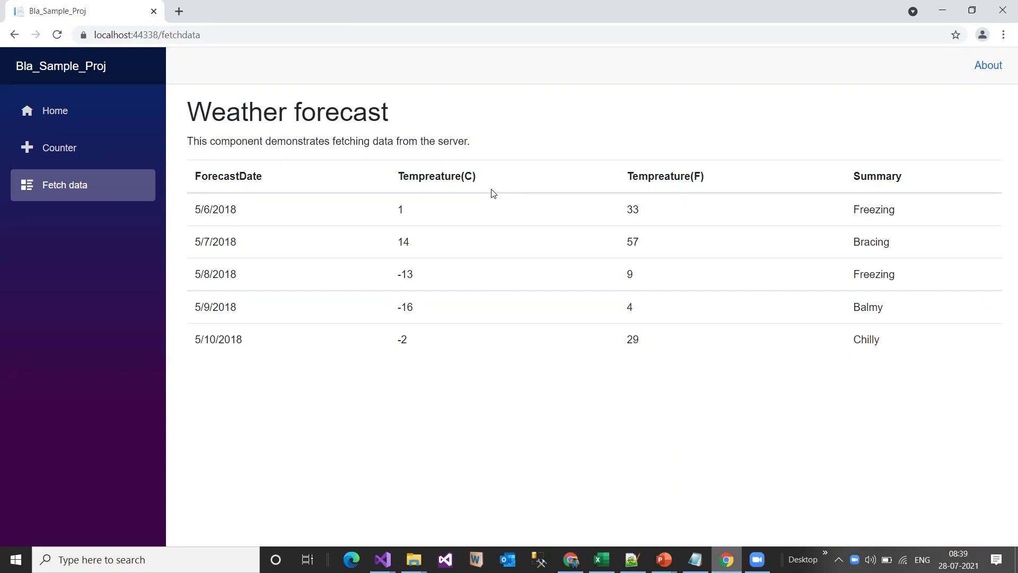
Switch to the Bla_Sample_Proj project in Visual Studio and close the Immediate Window below FetchData.razor
click(383, 560)
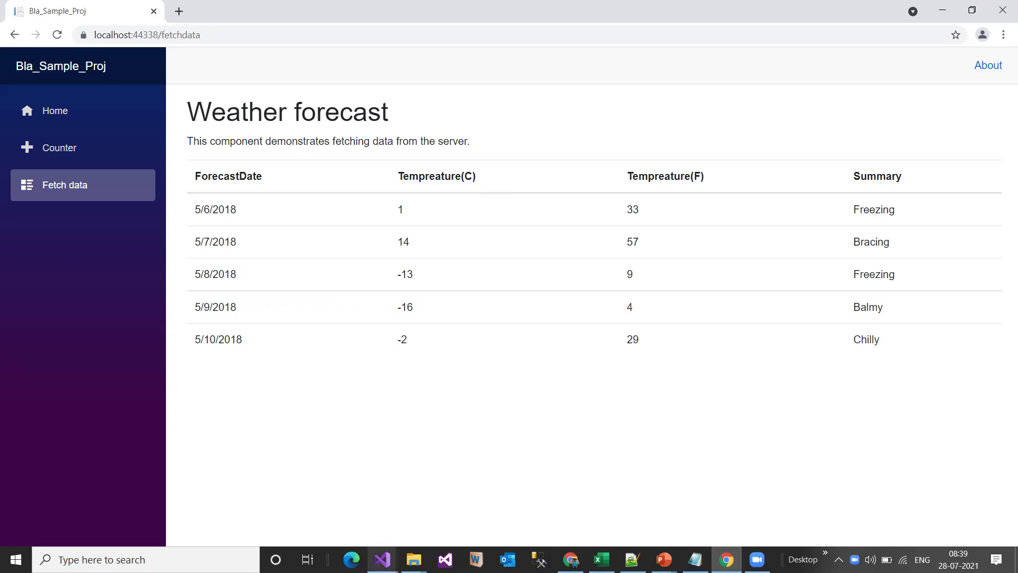
click(456, 501)
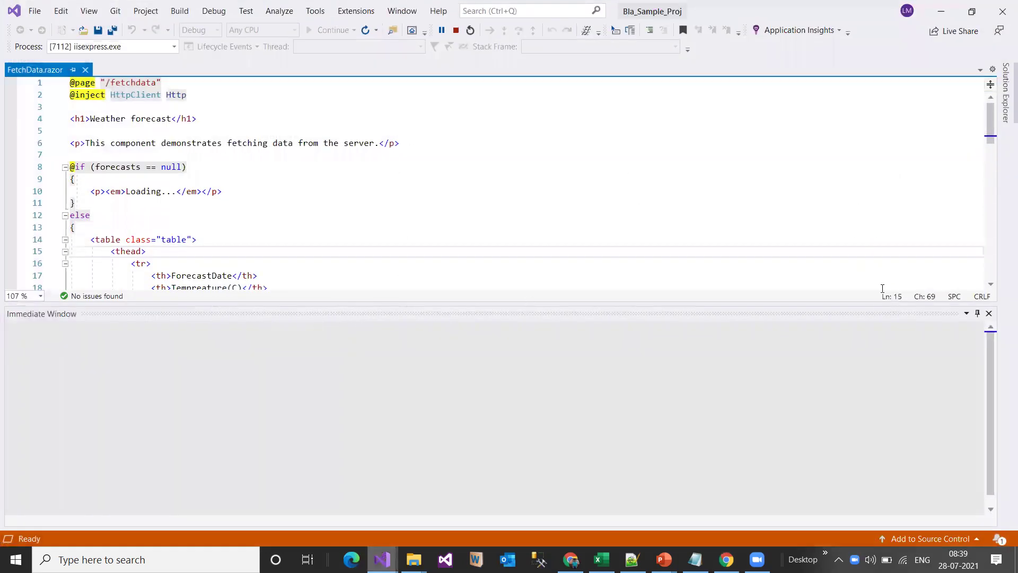
click(990, 314)
click(439, 302)
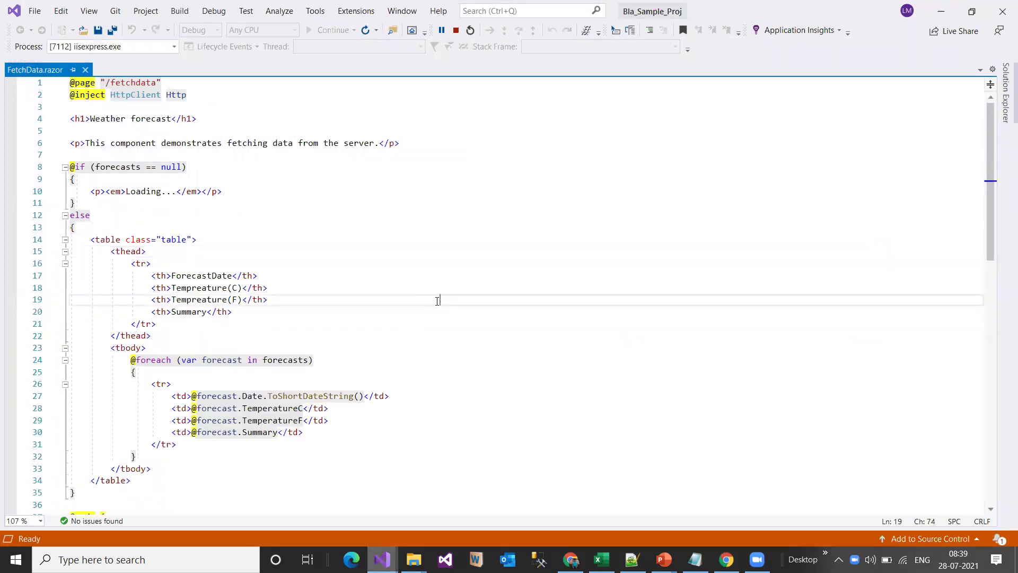
Examine the forecast table markup in FetchData.razor, comparing the TemperatureC cell with the ForecastDate, Tempreature(C), Tempreature(F) and Summary headers
scroll(438, 302, down, 1)
scroll(425, 343, down, 2)
click(425, 347)
double_click(260, 299)
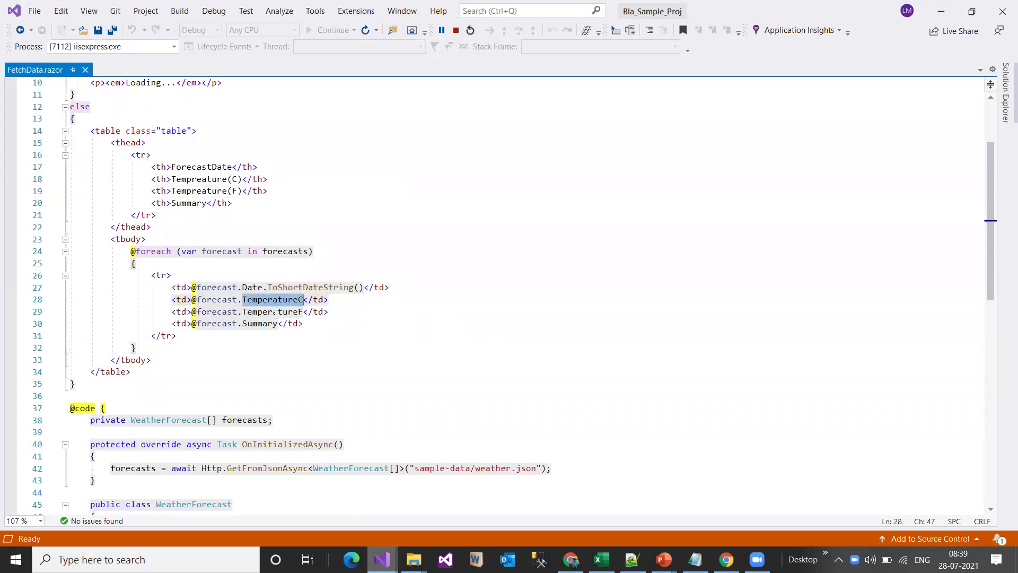
double_click(200, 167)
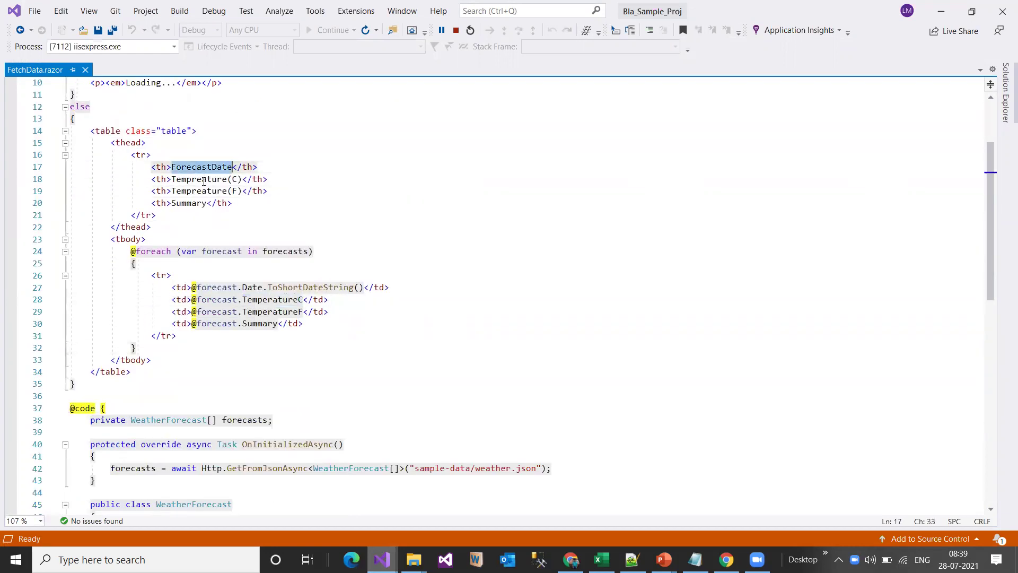
click(203, 179)
click(207, 191)
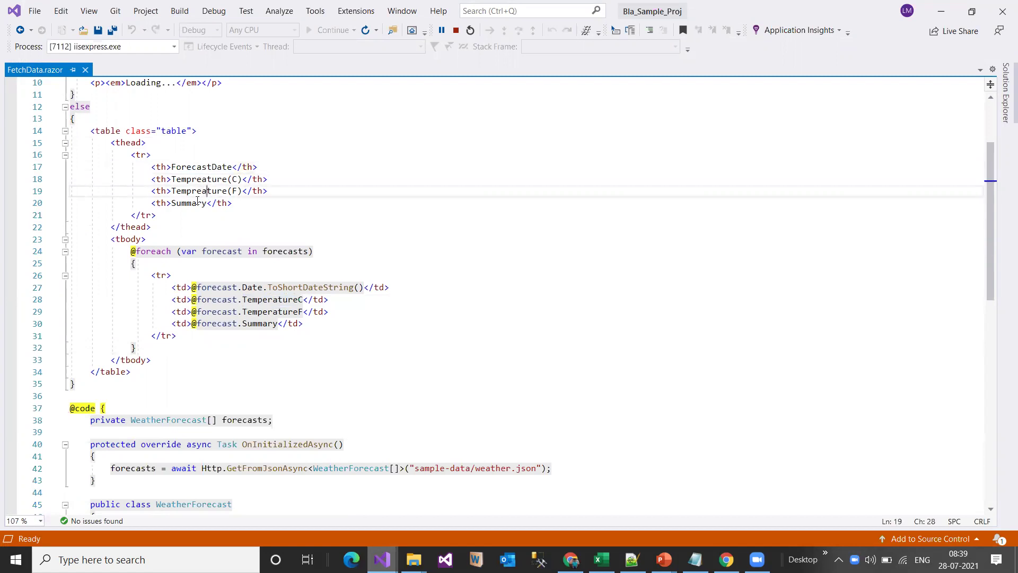
click(187, 204)
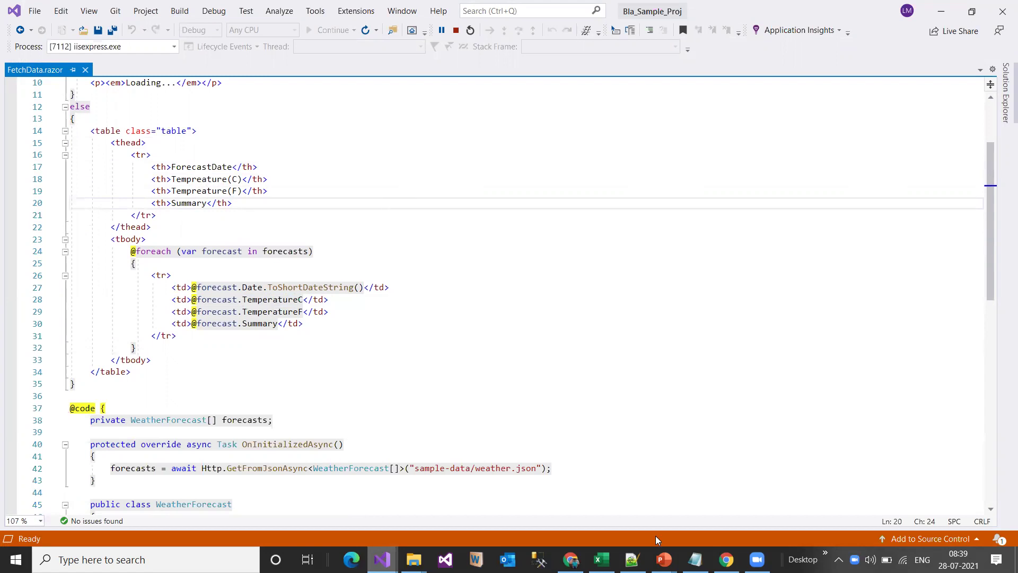
Switch back to Impact analysis template.xlsx in Excel and enter ABC as the Project Name
click(602, 560)
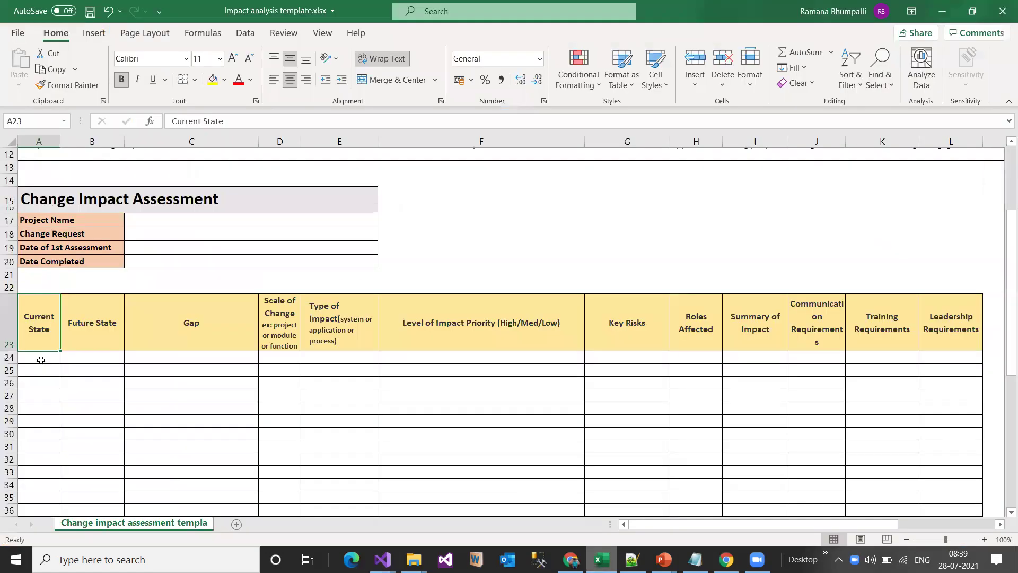
click(43, 360)
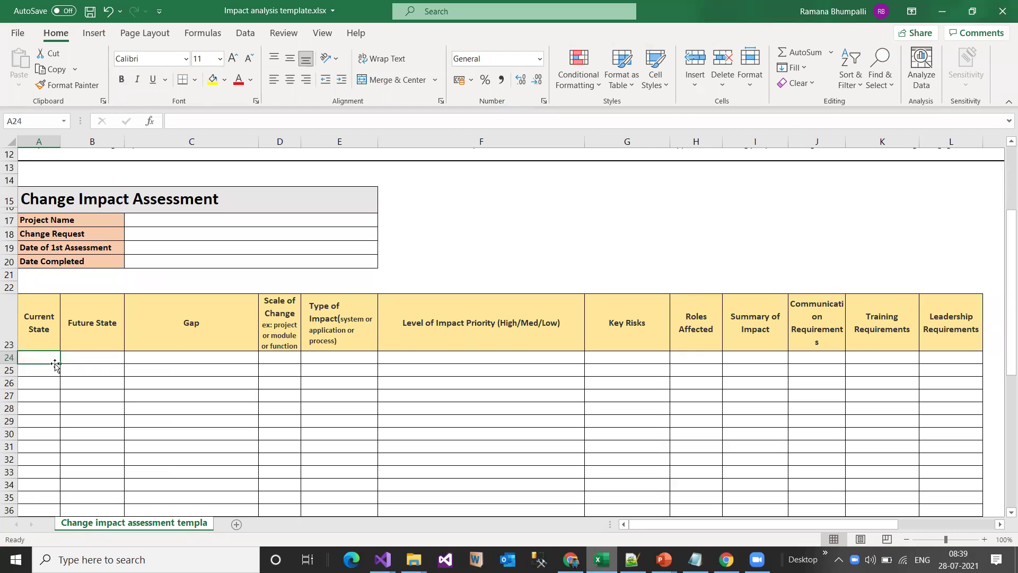
click(163, 207)
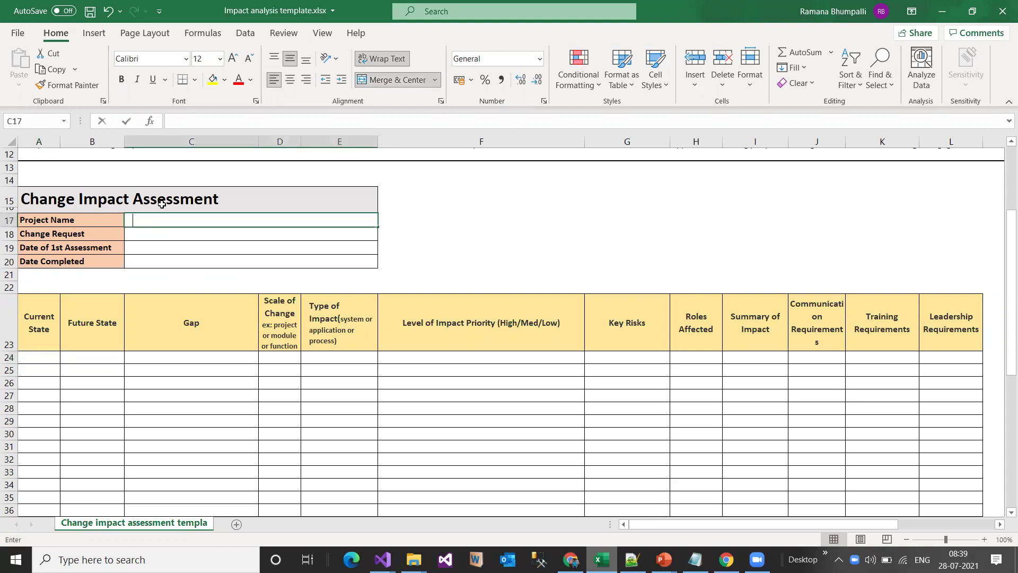
text(ABC)
Fill in the Change Request field with "optimizing or giving short and unique column header"
click(143, 235)
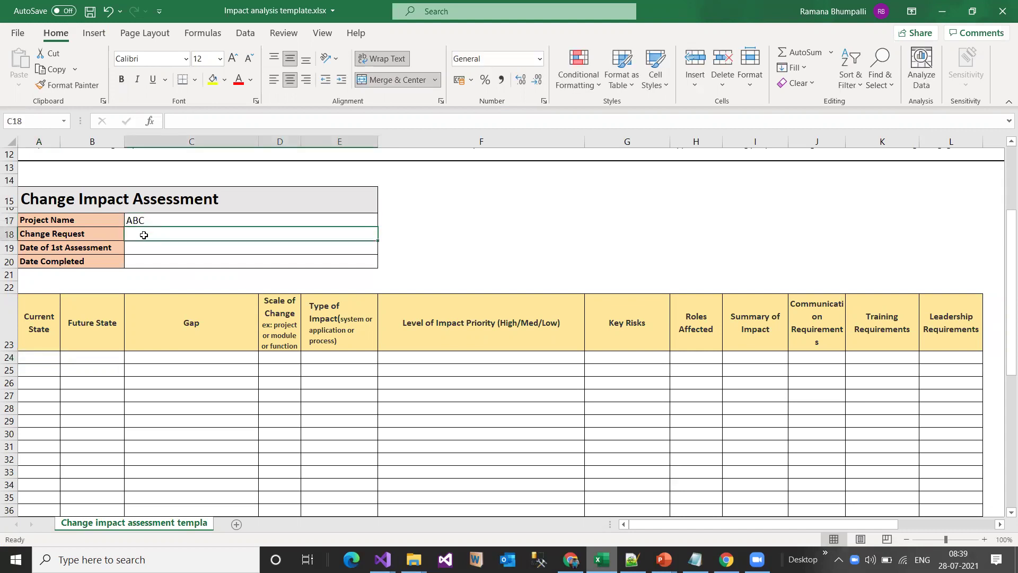
double_click(144, 235)
text(optimizing or )
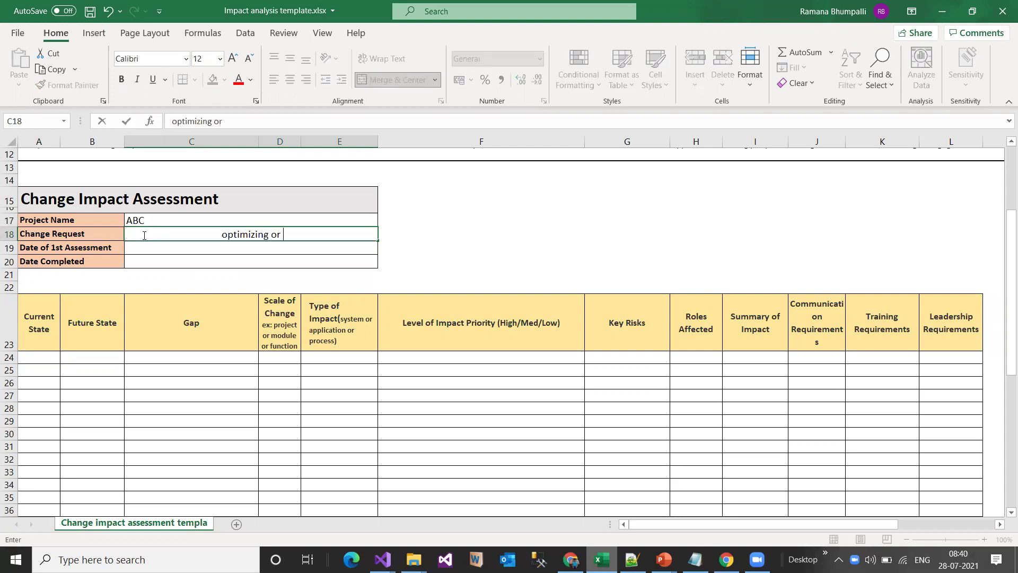
text(giving)
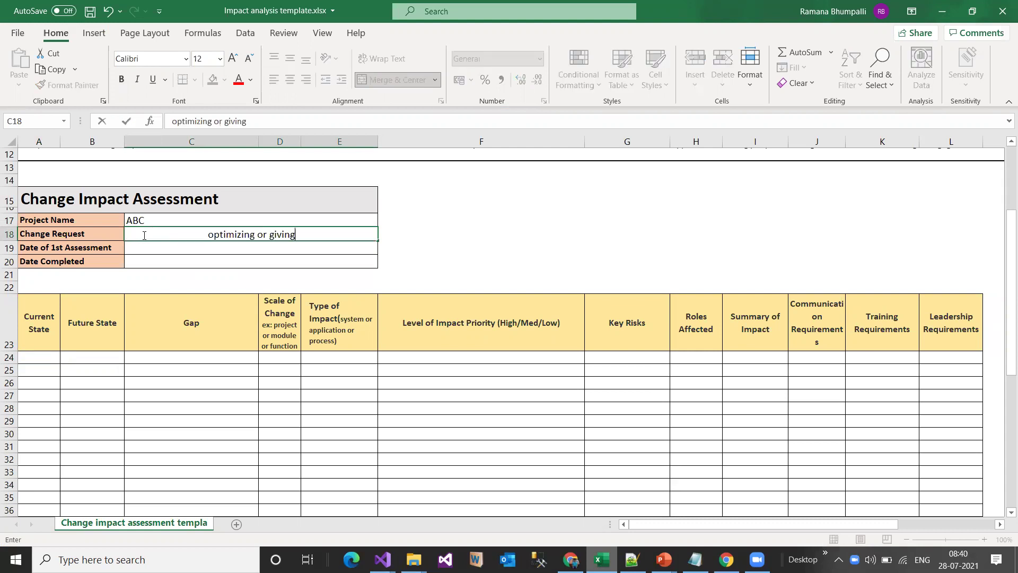
text( shr)
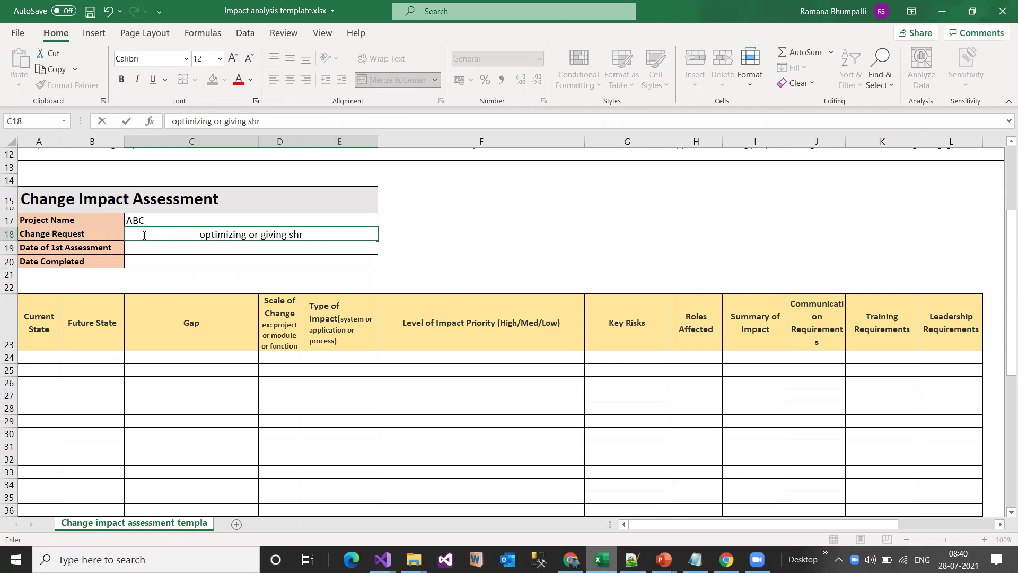
key(BackSpace)
text(ort an)
key(BackSpace)
text(d)
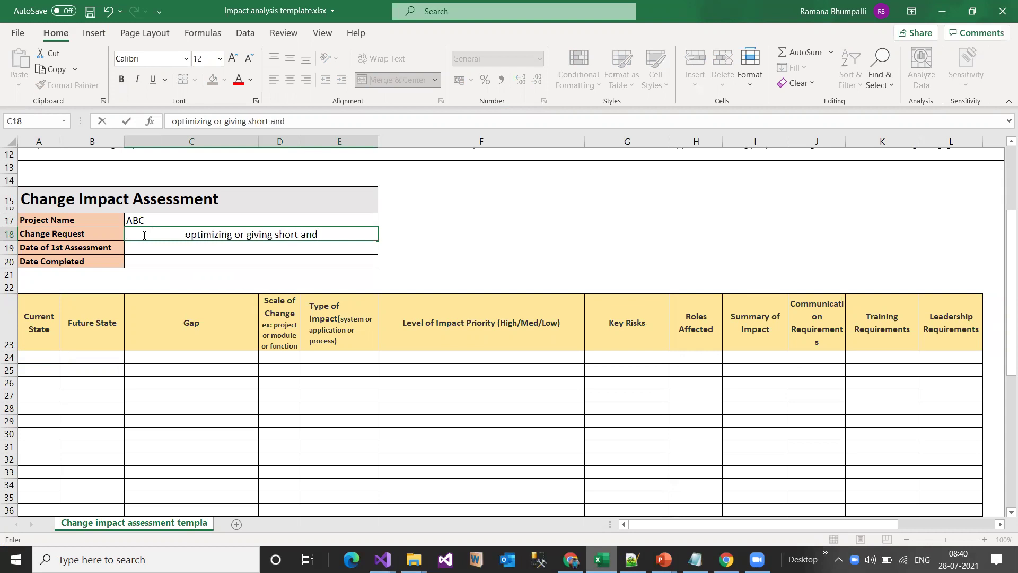
text( unique )
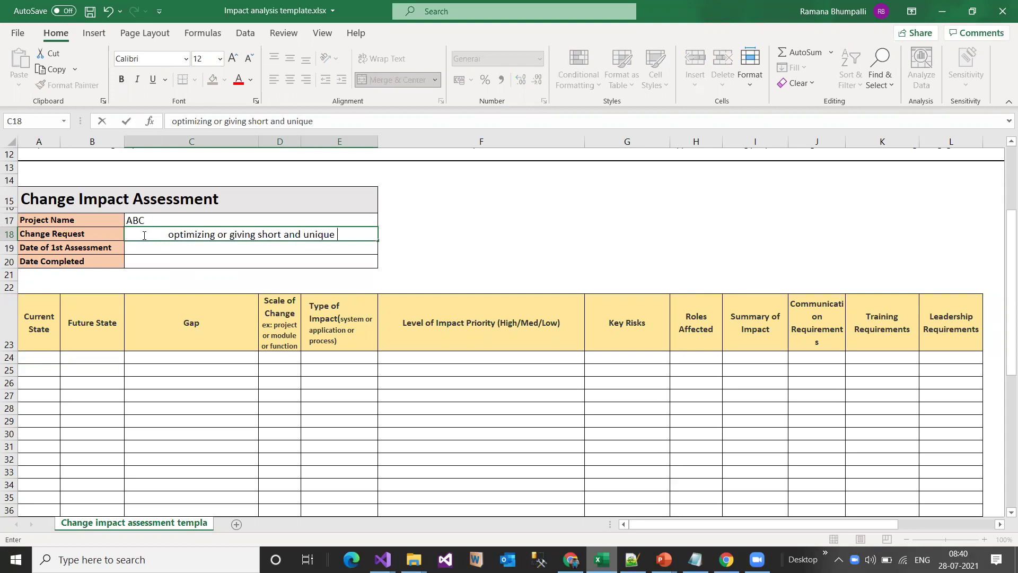
text(column hea)
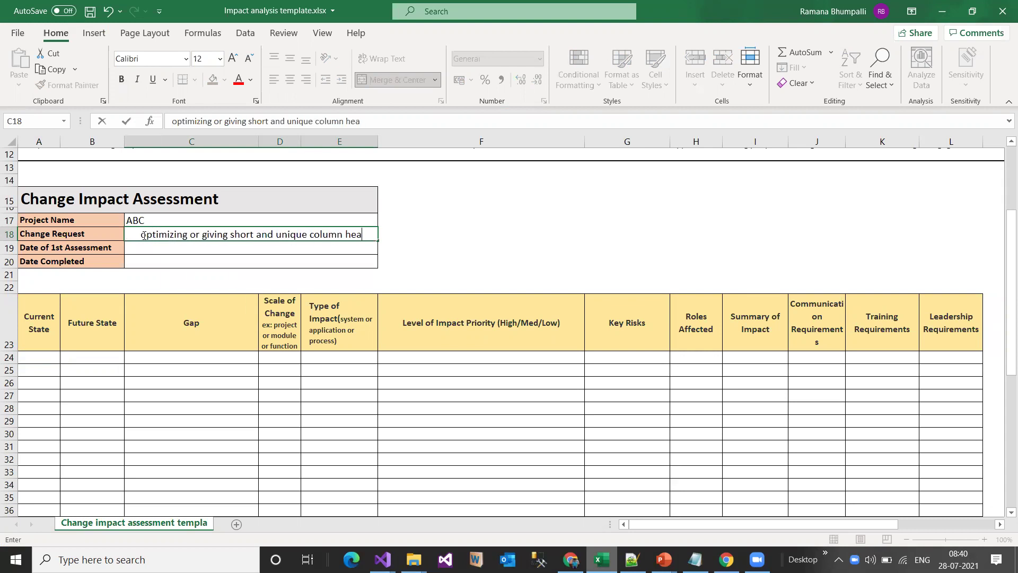
text(der)
key(Return)
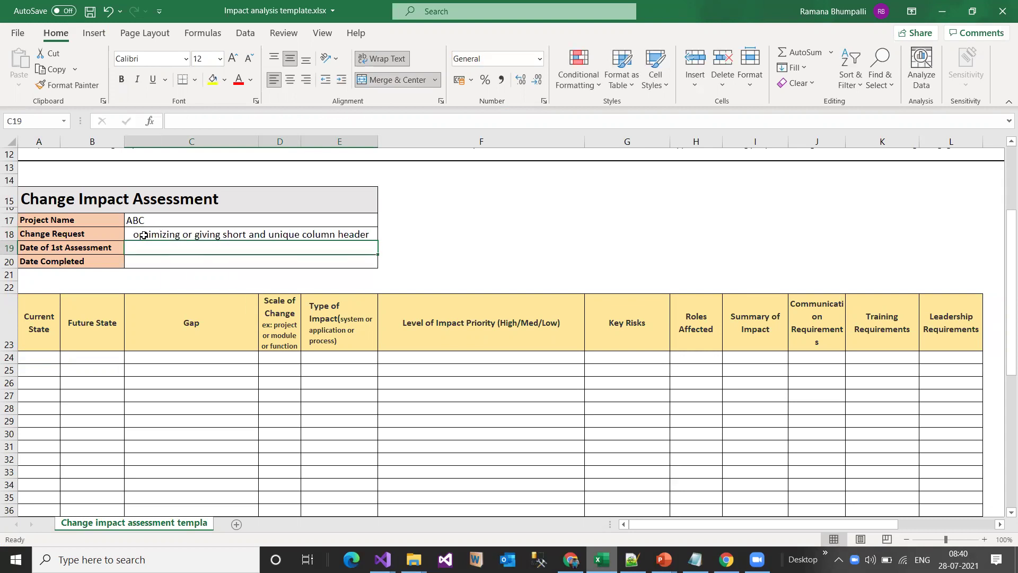
Fill in the Date of 1st Assessment field with 15-Jun-21
text(01)
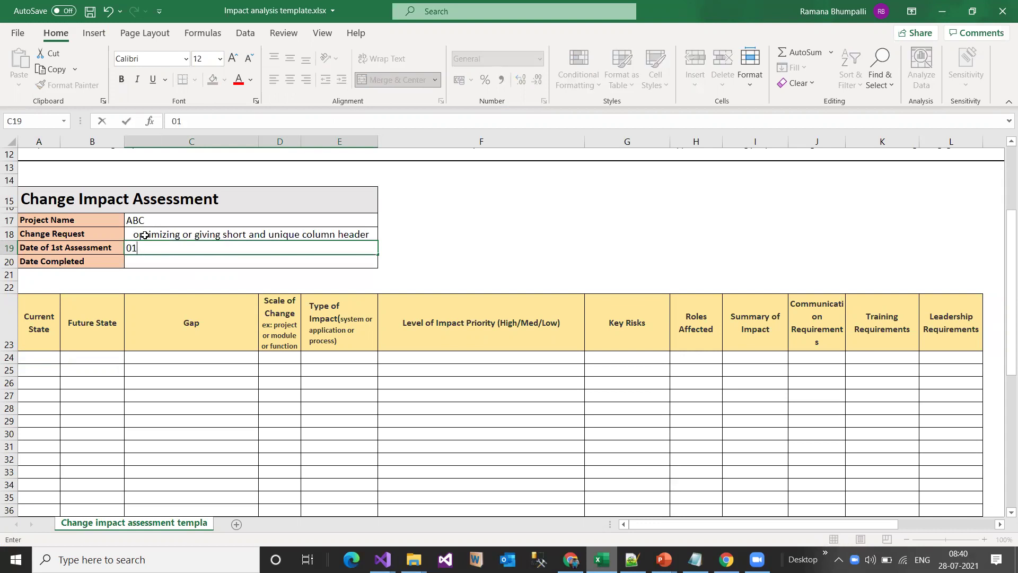
key(BackSpace)
key(BackSpace)
text(15-Jun-2020)
key(Up)
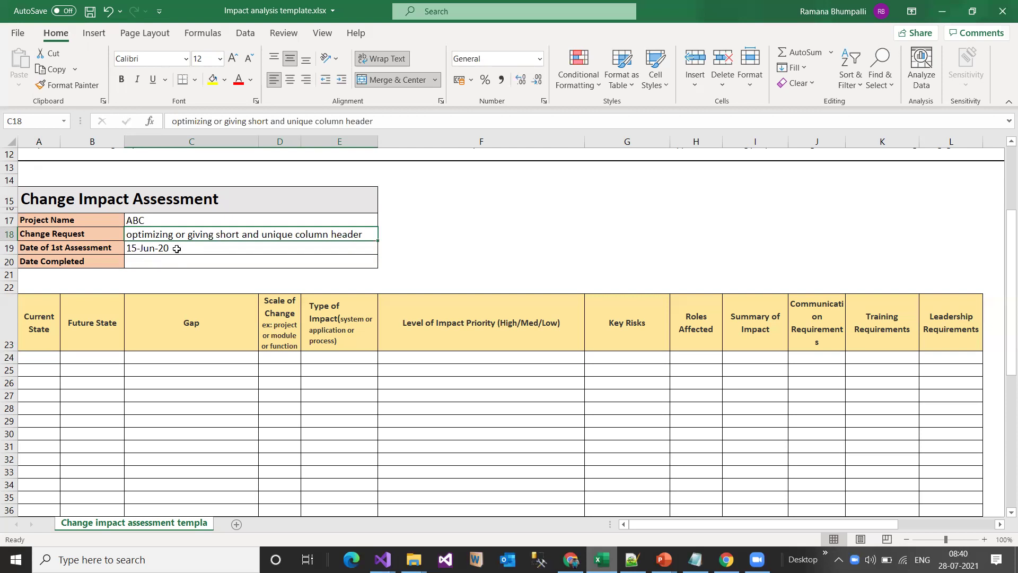
key(Down)
key(Down)
double_click(179, 242)
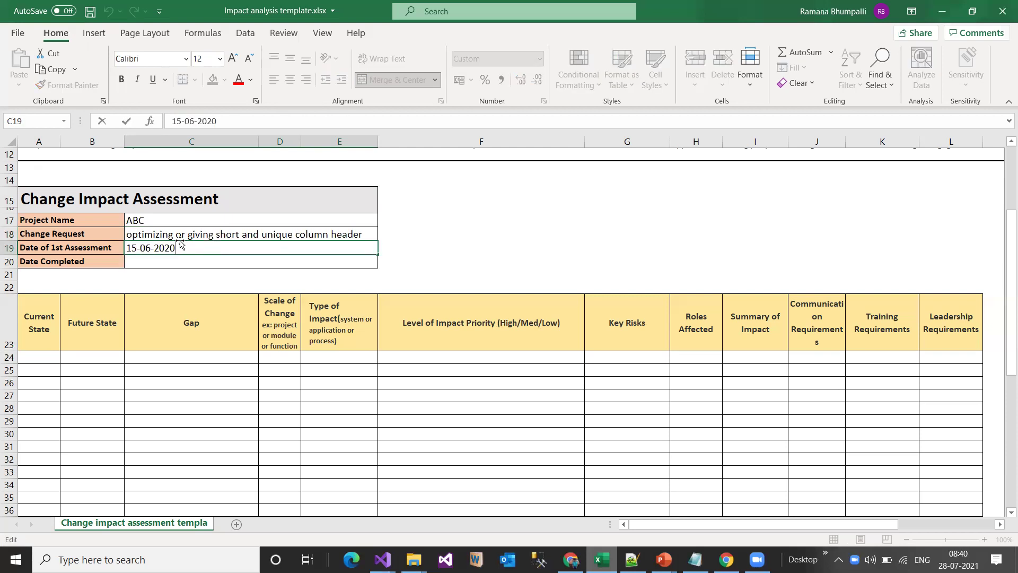
key(BackSpace)
text(1)
key(Return)
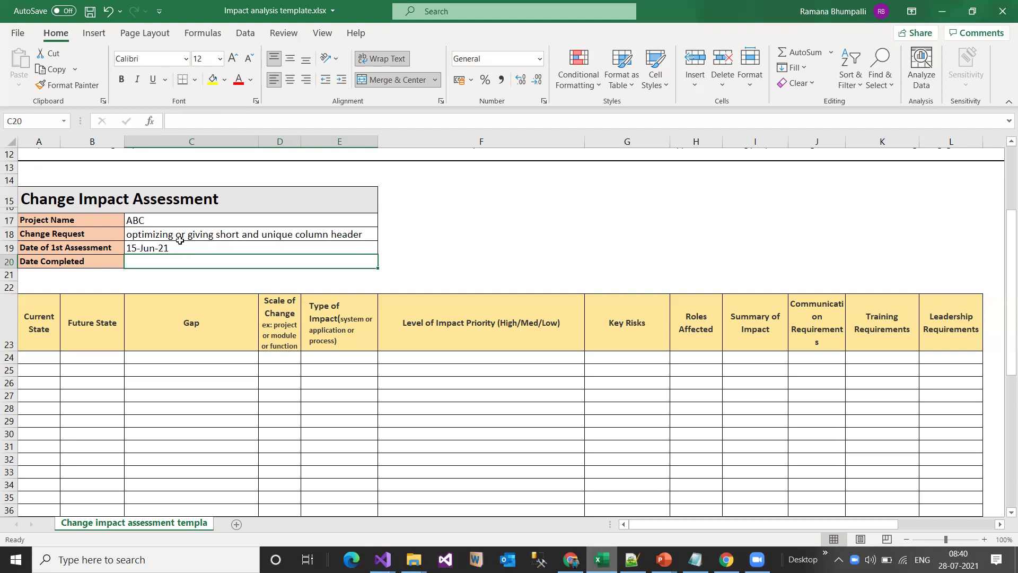
Fill in the Date Completed field with 20-Jun-21
text(20)
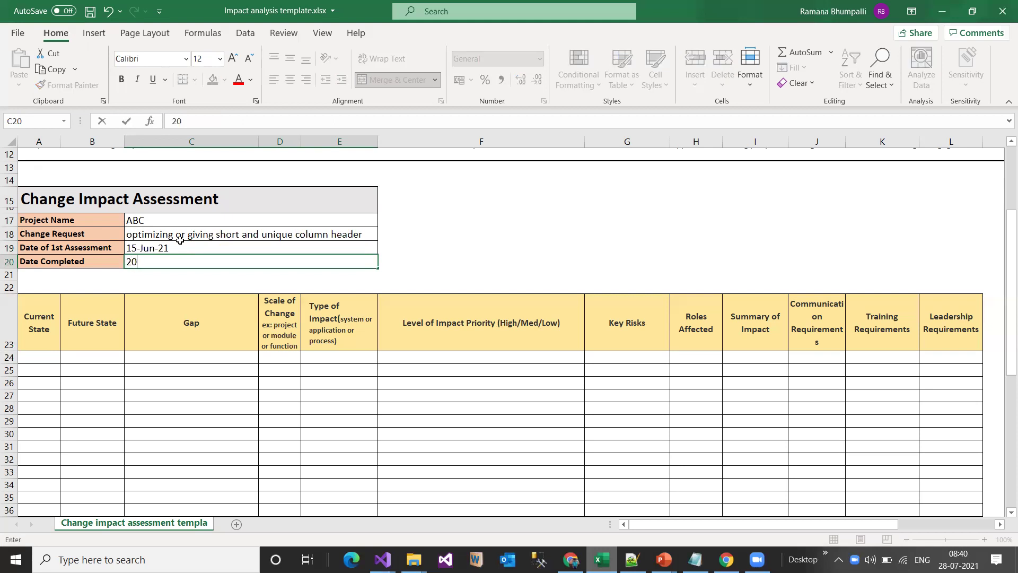
text(-Jun)
key(Return)
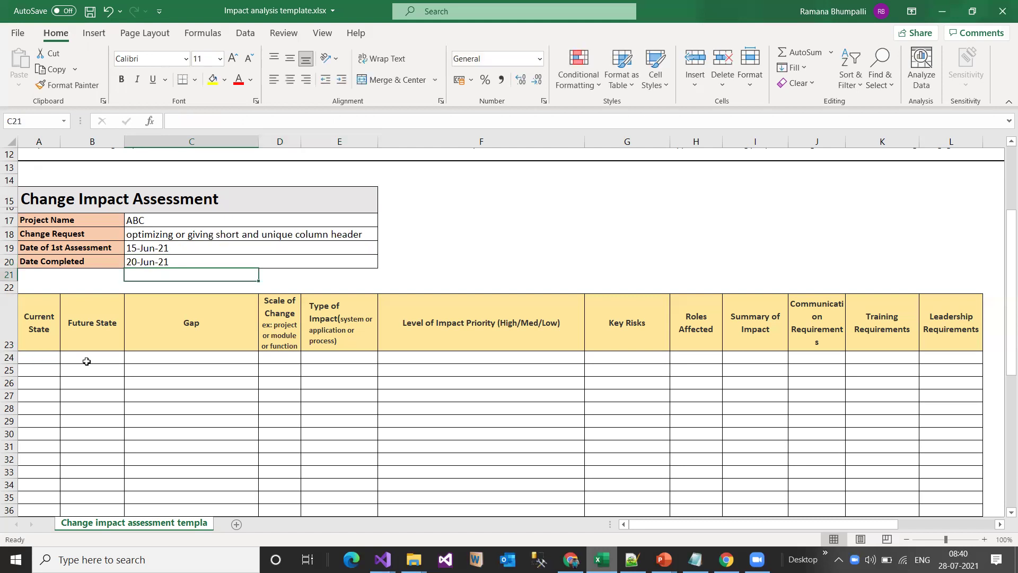
Enter "It is showing column headers are ()" under Current State in row 24 and wrap the cell's text
key(Down)
key(Down)
key(Down)
key(Left)
key(Left)
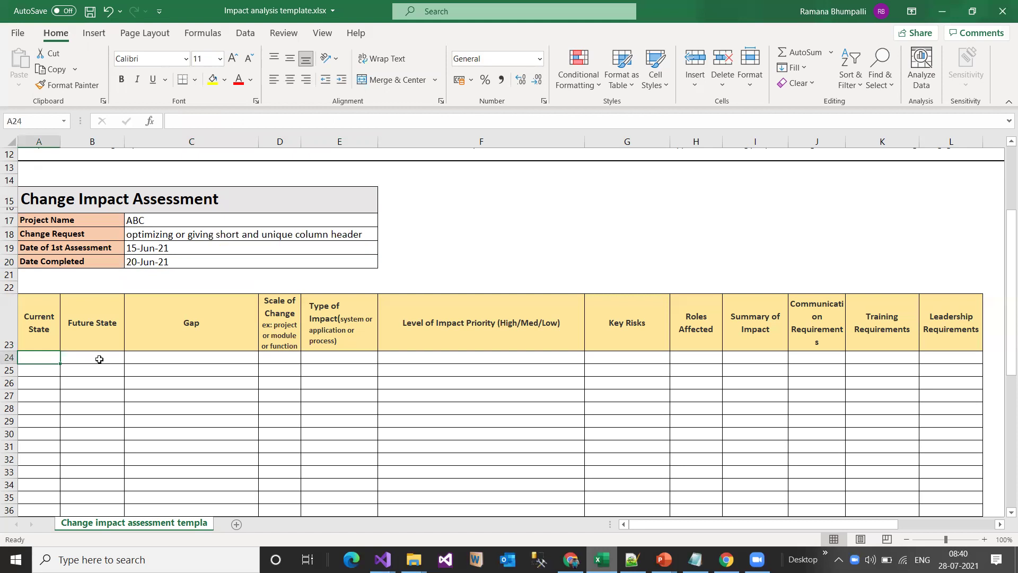
key(Right)
click(43, 356)
text(It is sho)
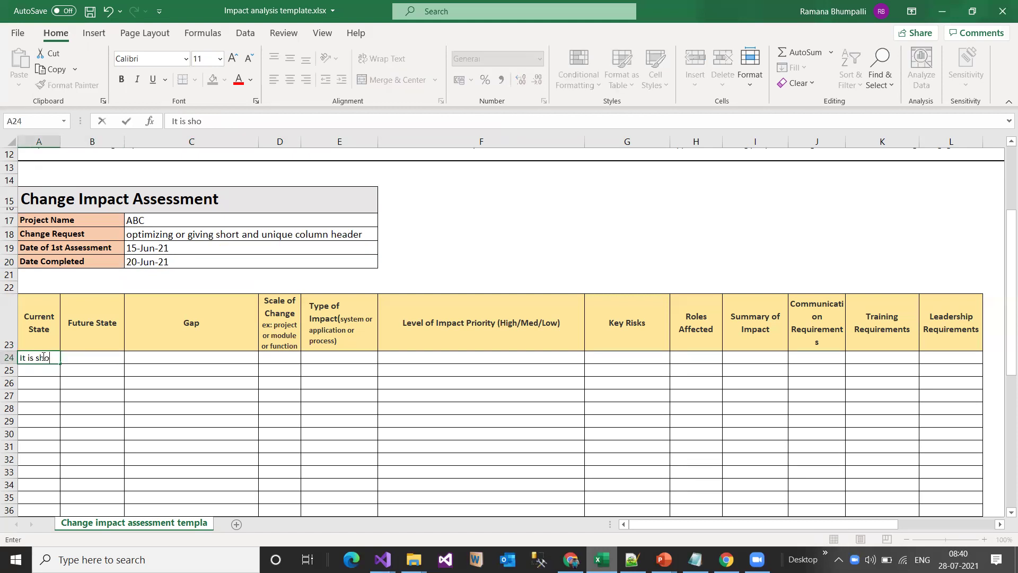
text(wing column headers are)
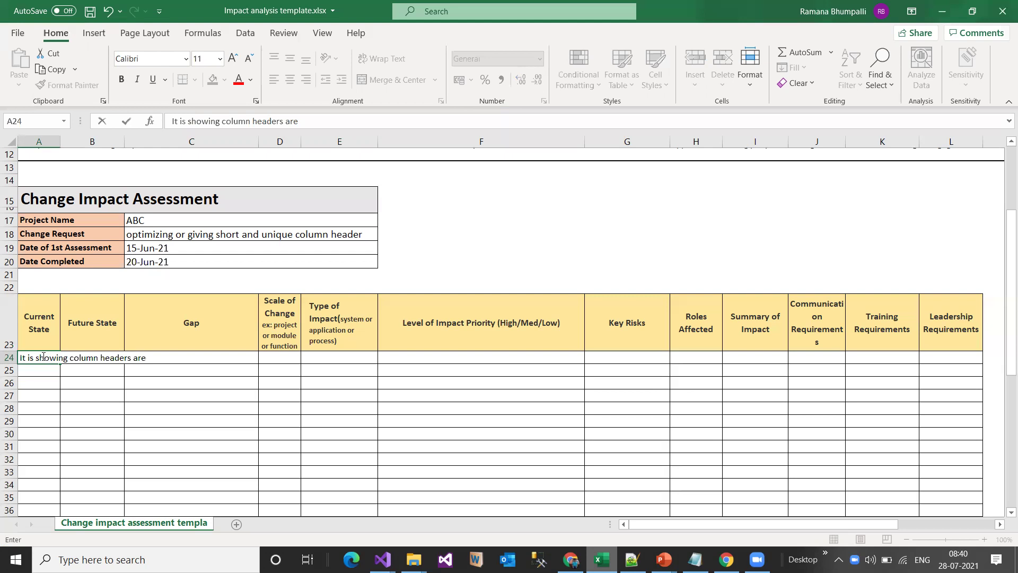
text( ())
key(Return)
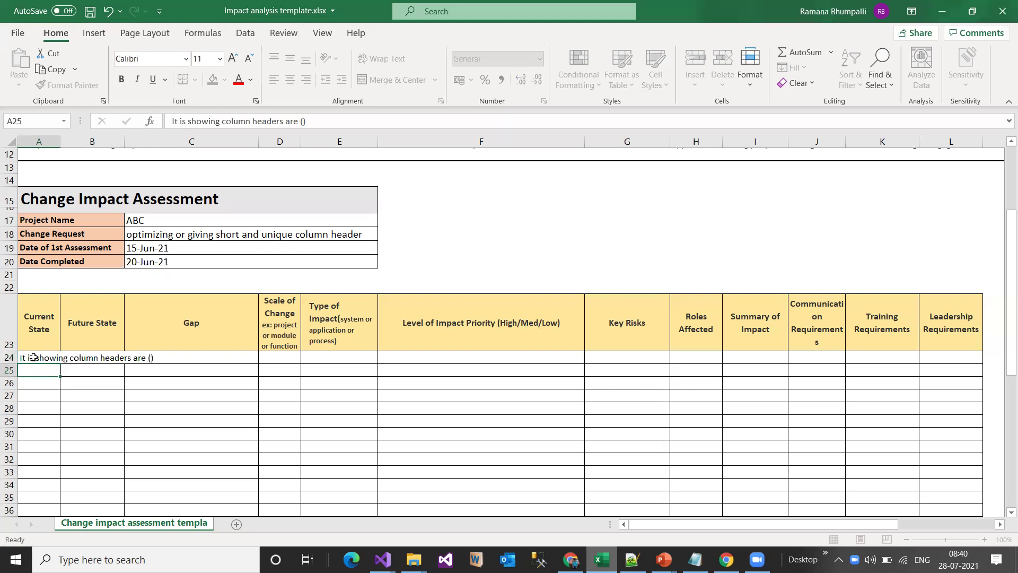
key(Up)
key(alt+h)
key(w)
Enter "after development it is showing column headers are()" under Future State in row 24 and wrap the cell's text
key(Right)
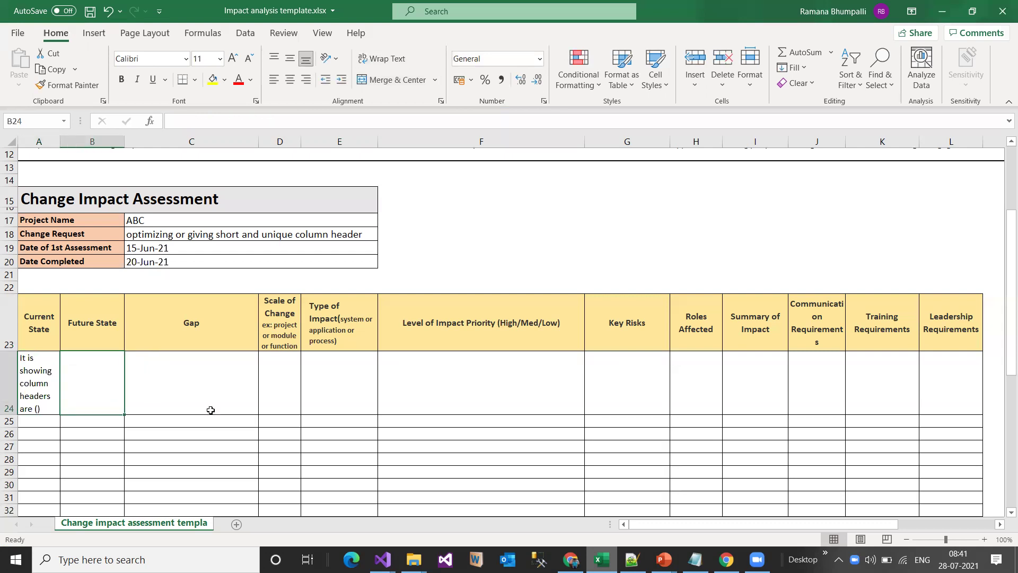
text(after de)
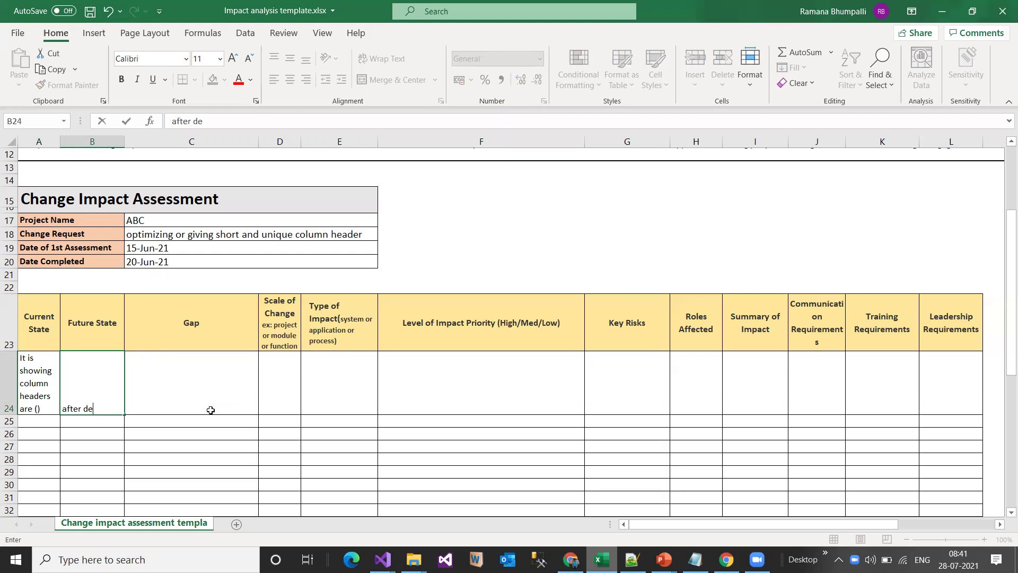
text(velopment it is)
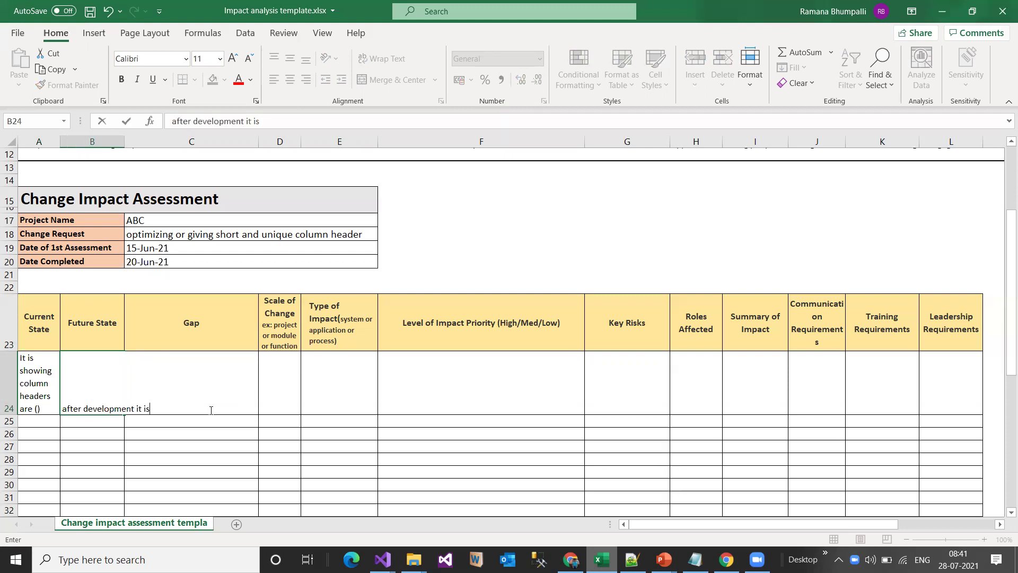
text( showing columns)
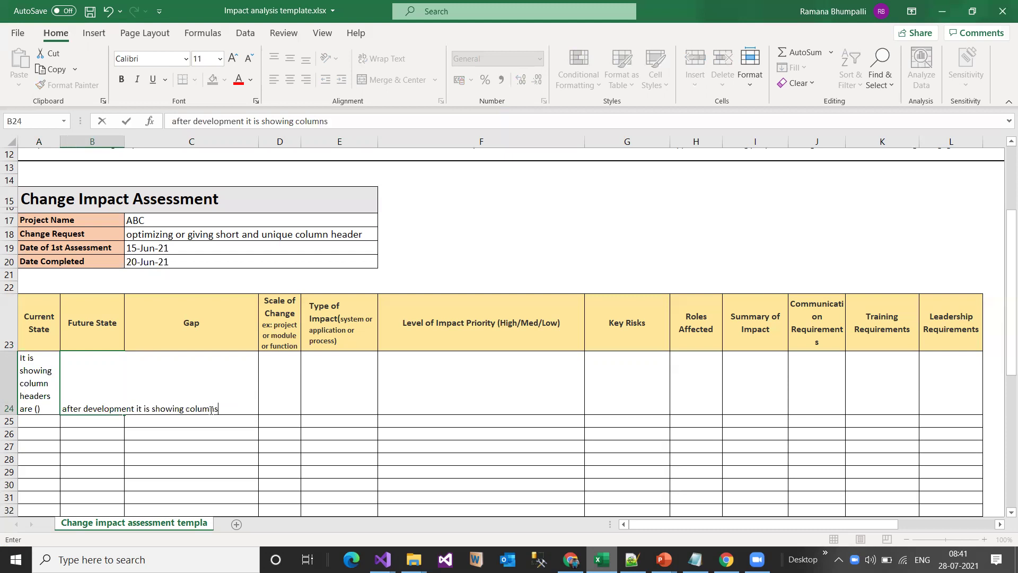
key(BackSpace)
text(headers are())
key(Return)
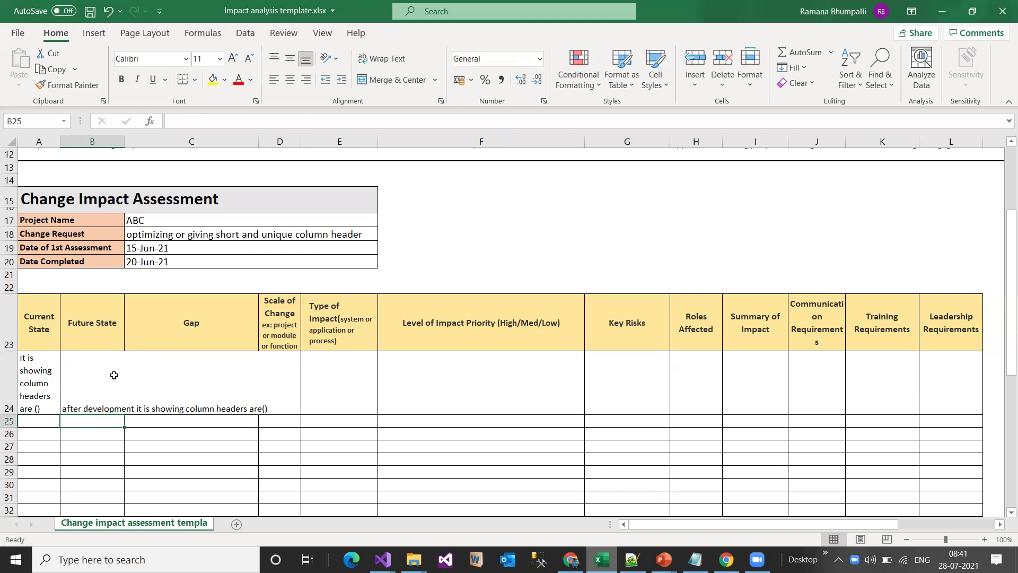
key(Up)
click(383, 58)
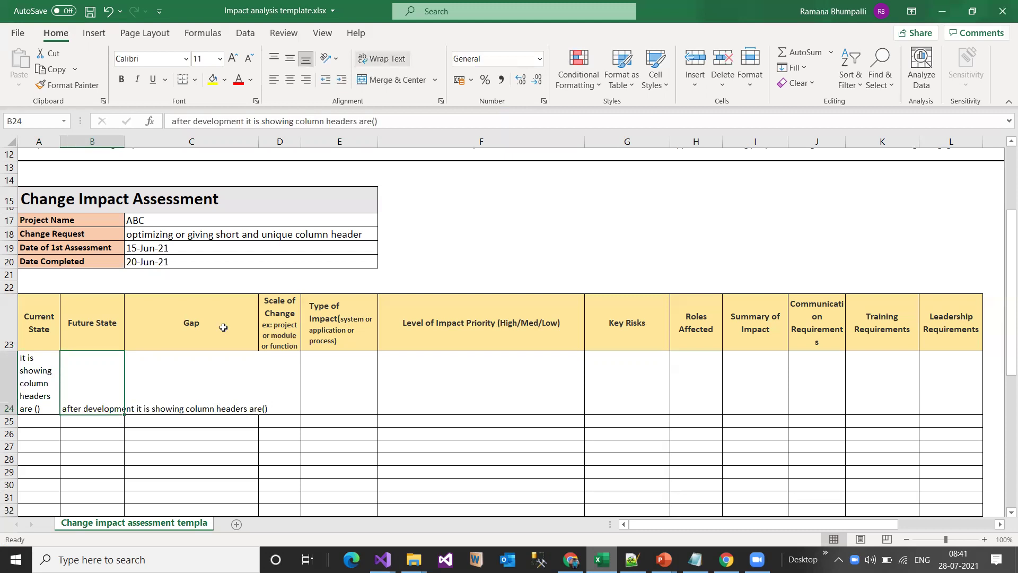
Leave Gap empty in row 24 and enter "function" as the Scale of Change and "application" as the Type of Impact
click(250, 379)
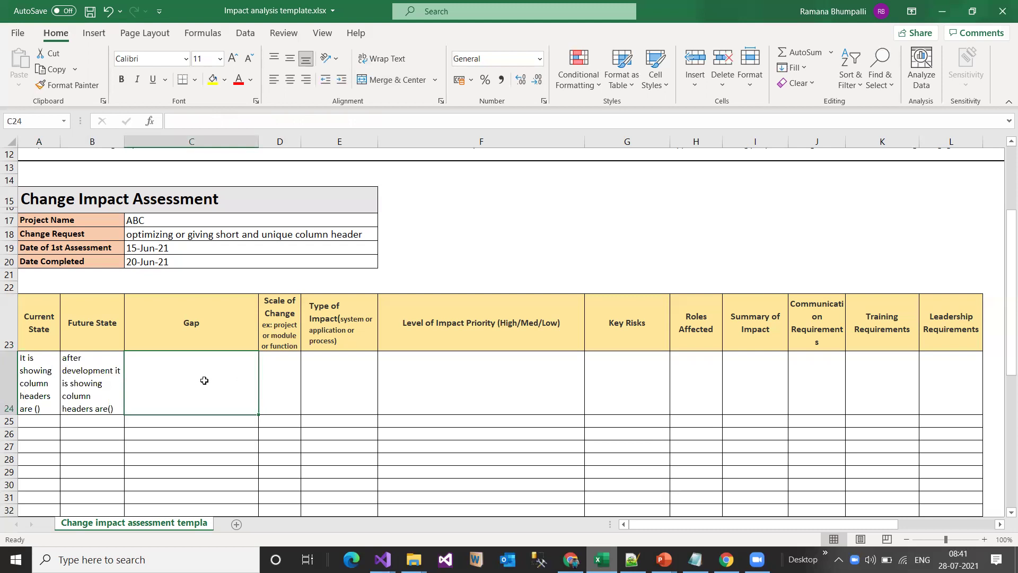
click(291, 384)
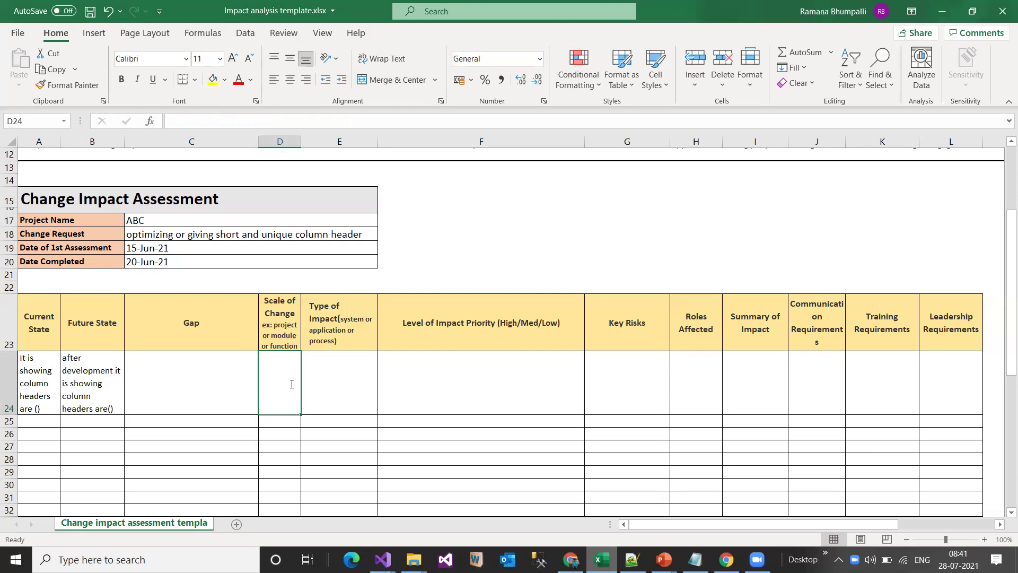
text(function)
key(Return)
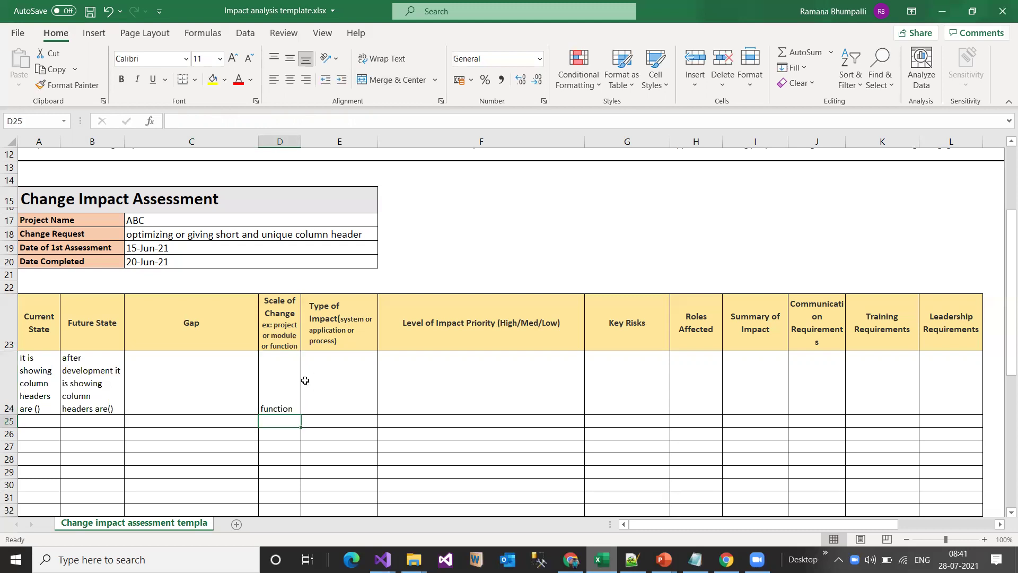
click(340, 377)
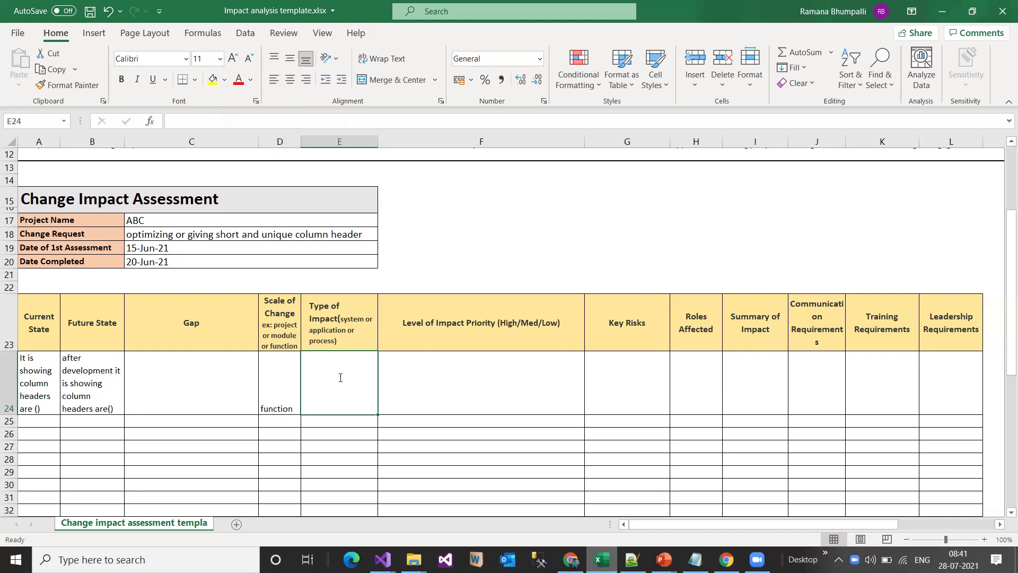
text(appli)
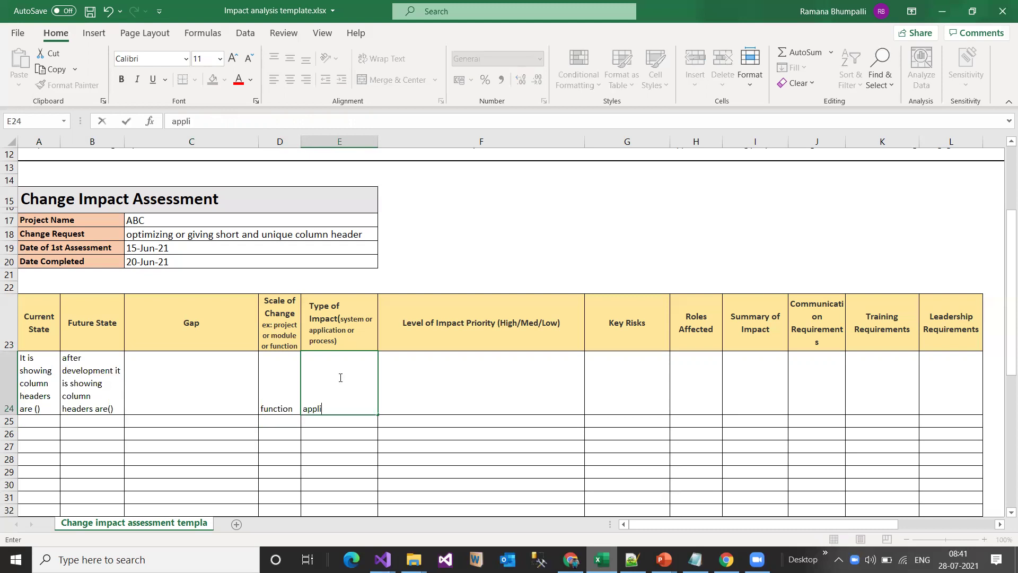
text(cation)
key(Tab)
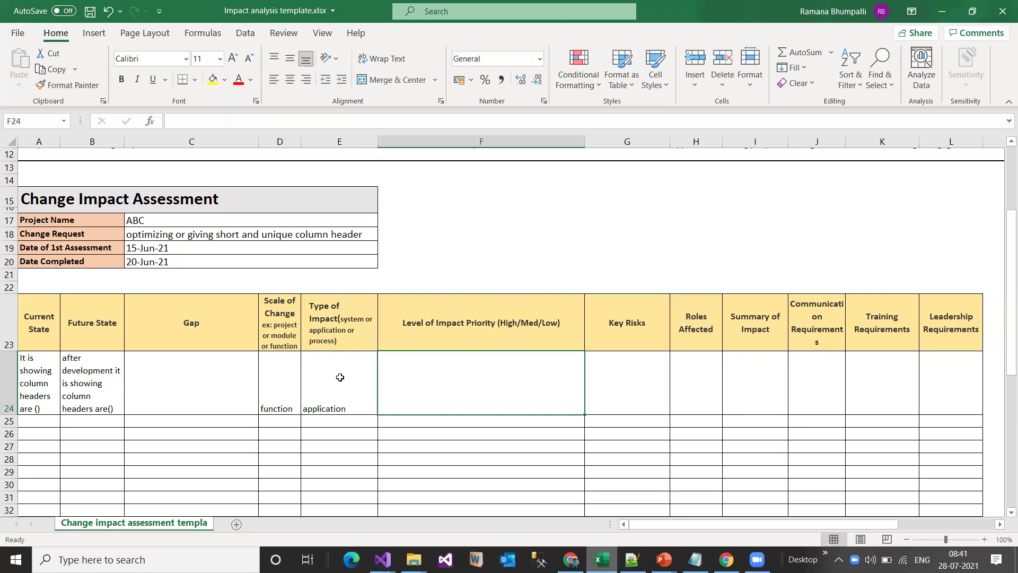
Enter Low as row 24's Level of Impact Priority and NA for Key Risks, Roles Affected and Summary of Impact
text(Low)
key(Tab)
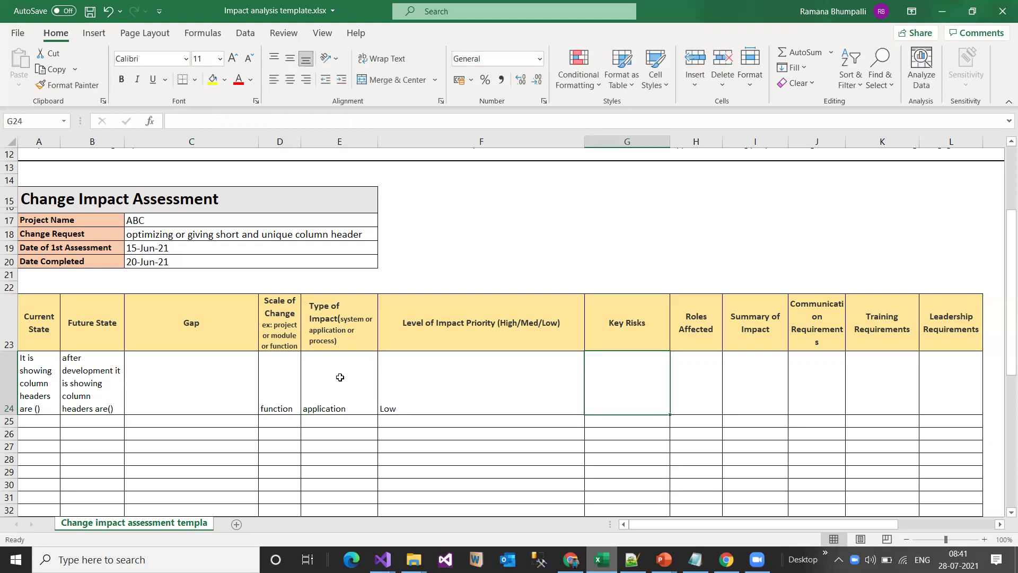
text(NA)
key(Tab)
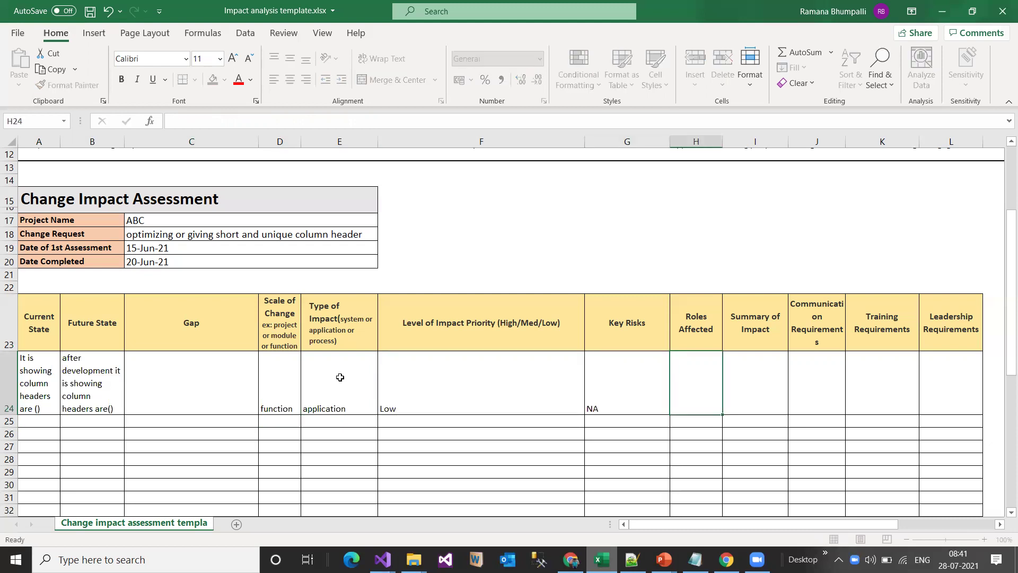
text(NA)
key(Tab)
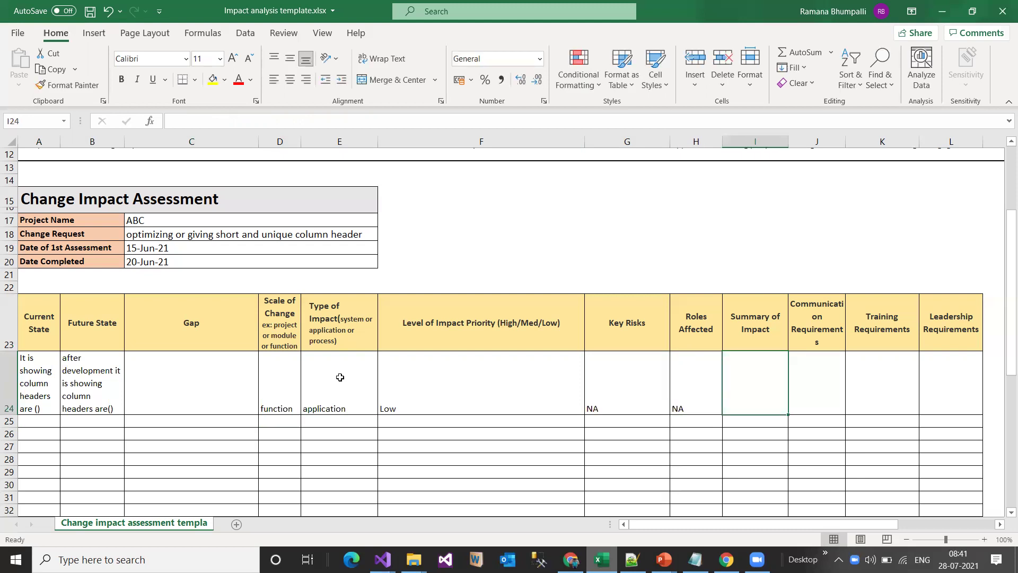
text(N)
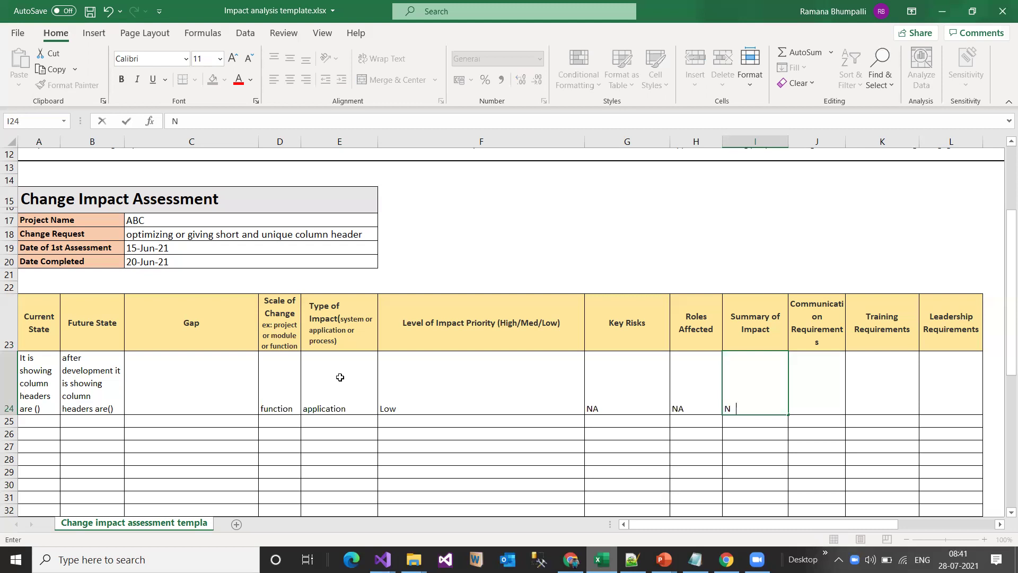
text(A)
key(Tab)
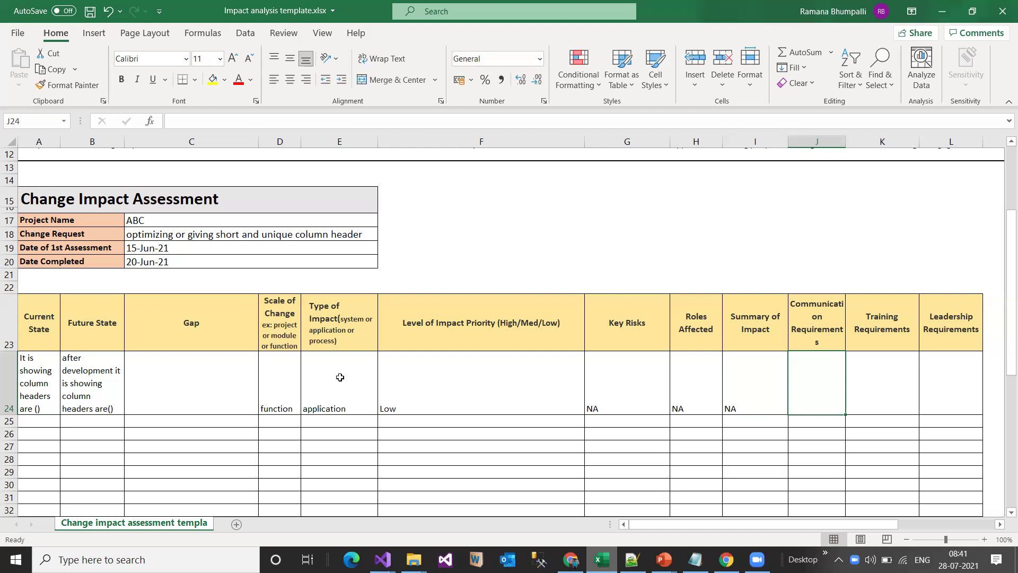
Enter "putting instructions or change request details in external release note to the stakeholders" under Communication Requirements in row 24 and wrap its text
text(pu)
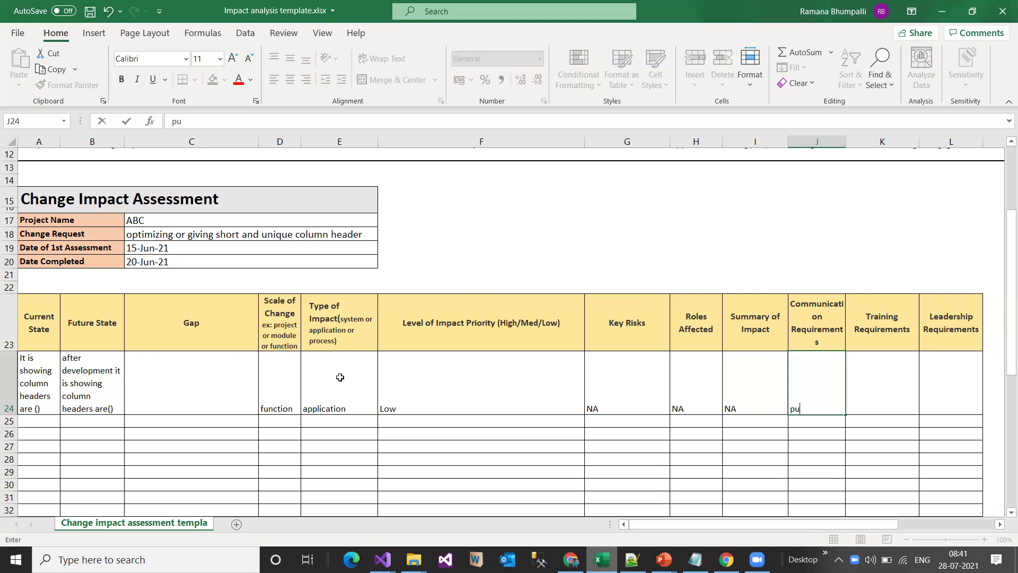
text(tting instructio)
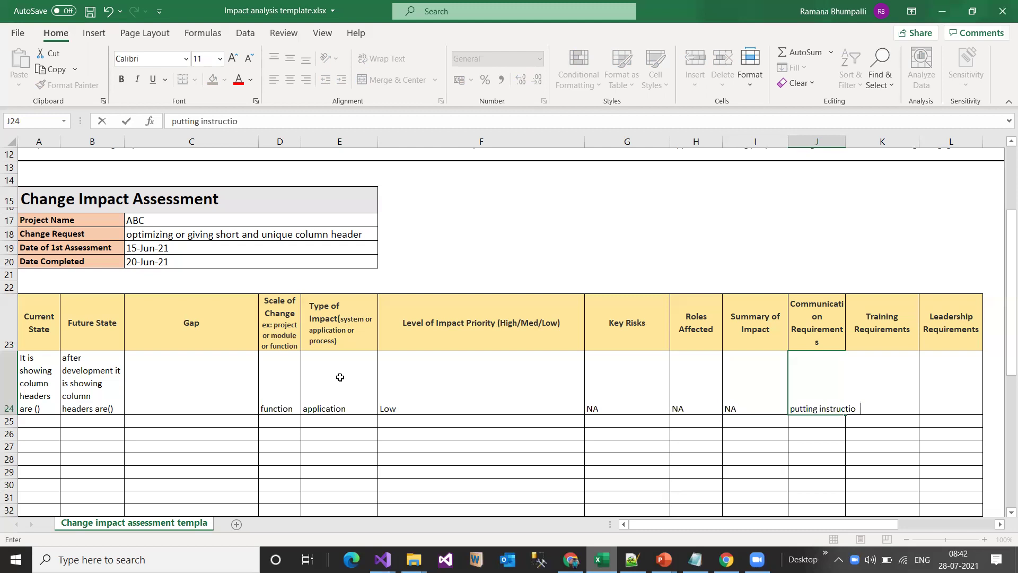
text(ns or change request det)
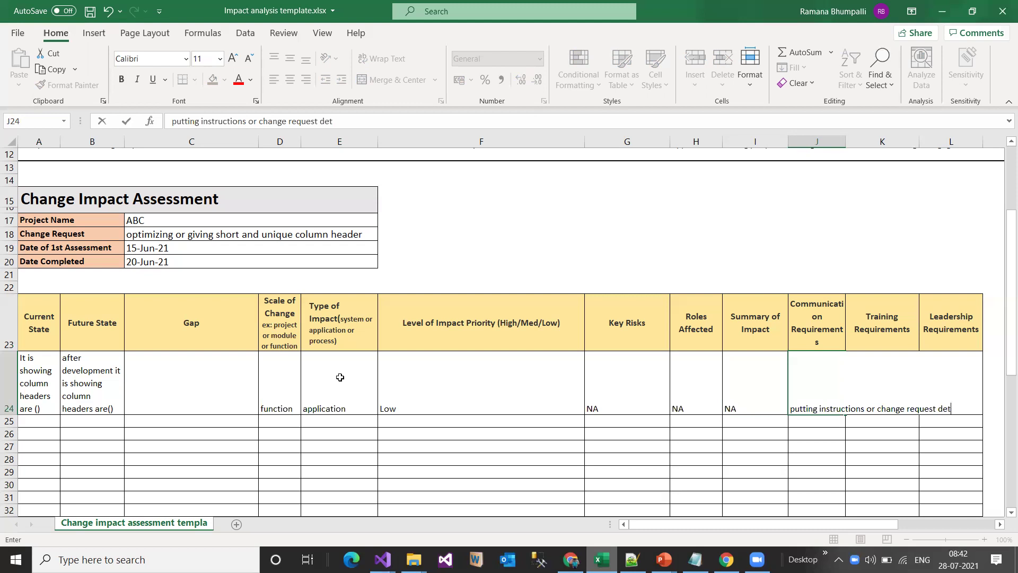
text(ails in extern)
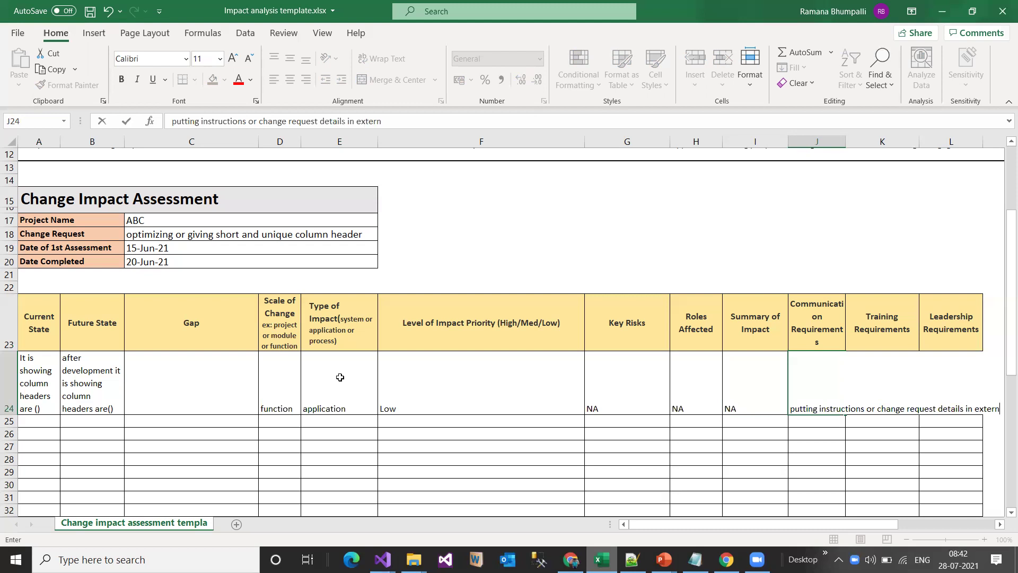
text(al release note)
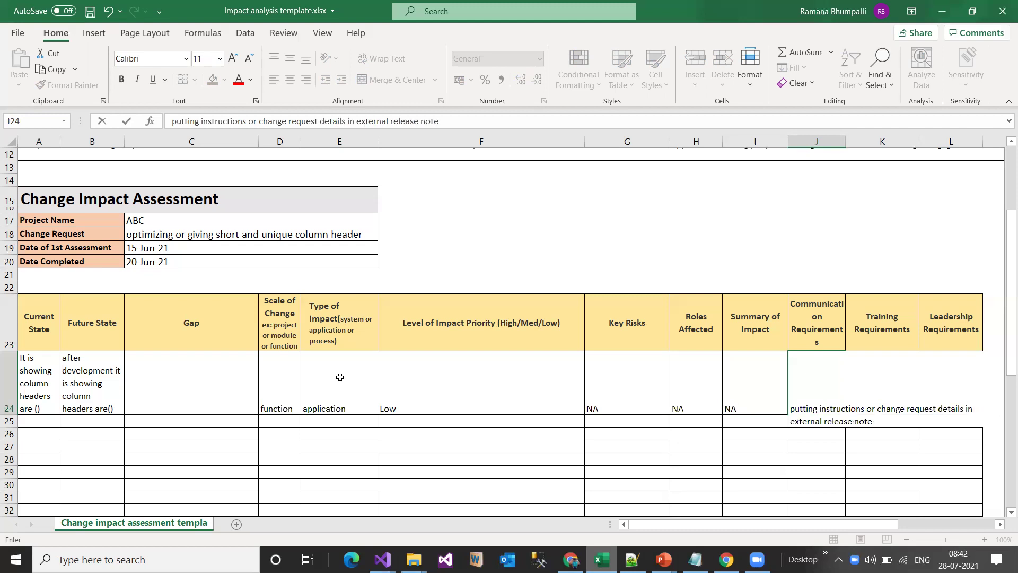
text( to s)
key(BackSpace)
text(the stakeho)
key(Return)
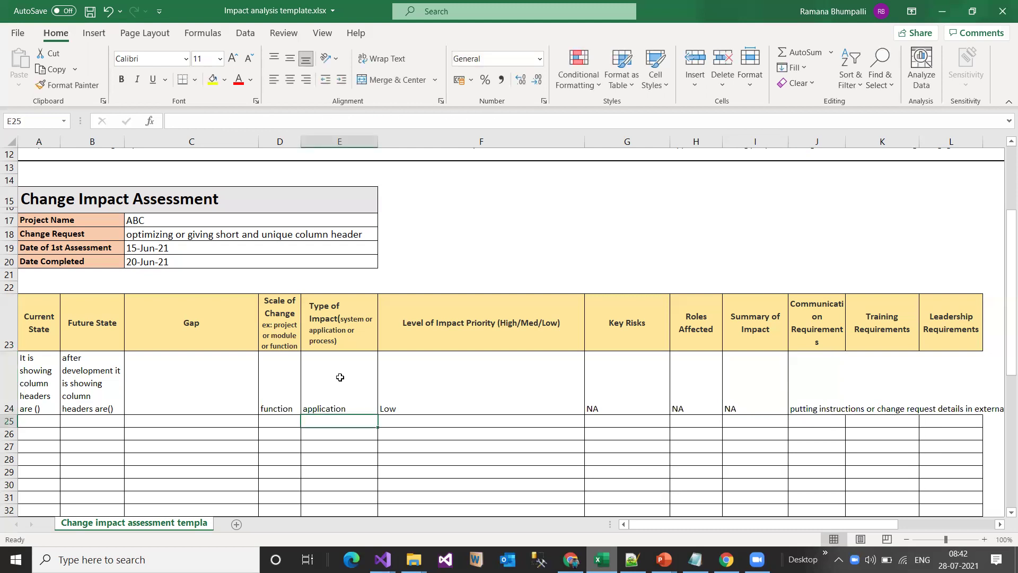
click(386, 60)
Enter "Training related schedule plans" under Training Requirements in row 24 and wrap the cell's text
click(882, 396)
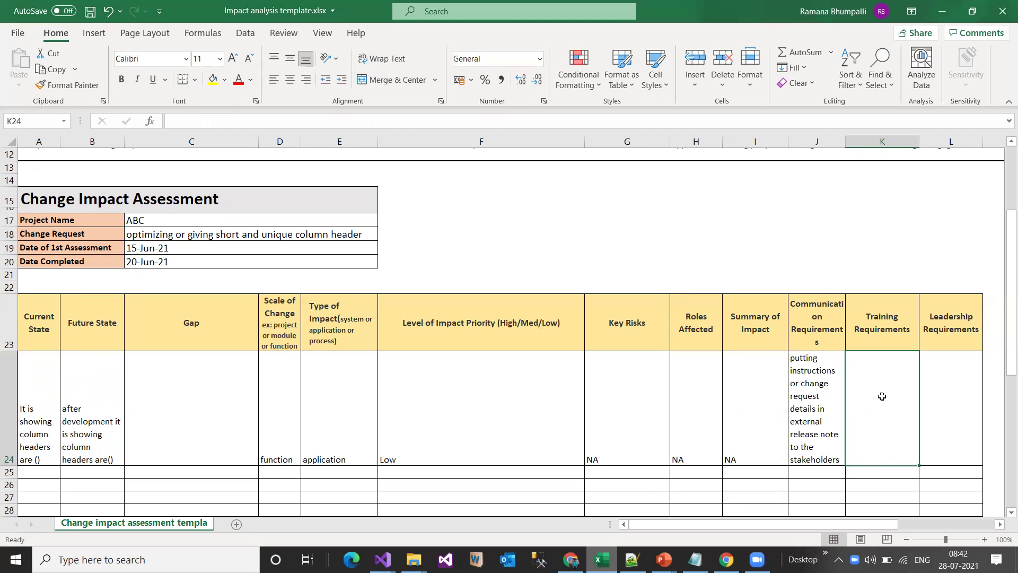
text(Training)
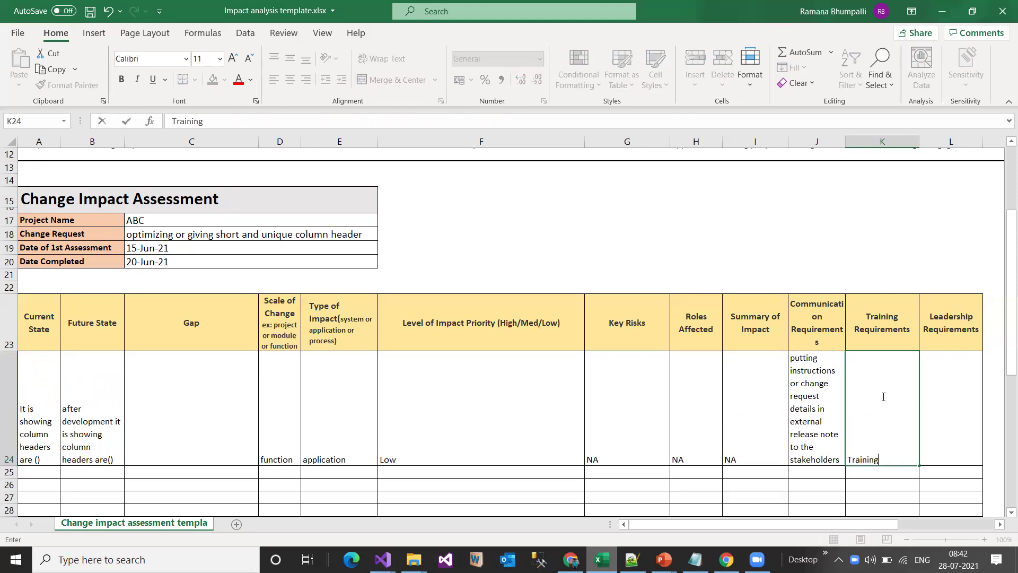
text( related chedul)
key(BackSpace)
key(BackSpace)
key(BackSpace)
key(BackSpace)
key(BackSpace)
key(BackSpace)
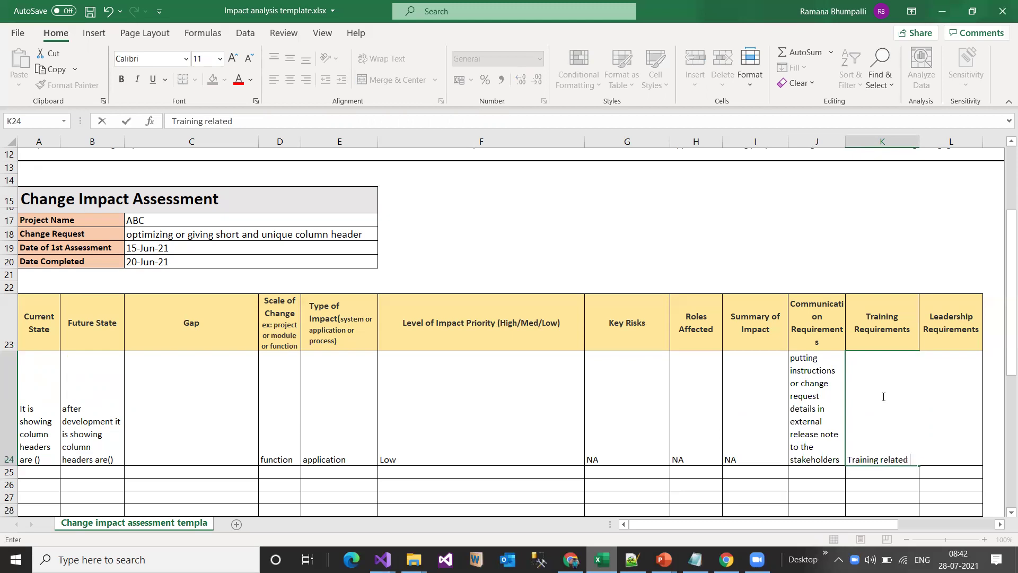
text(schedule plans)
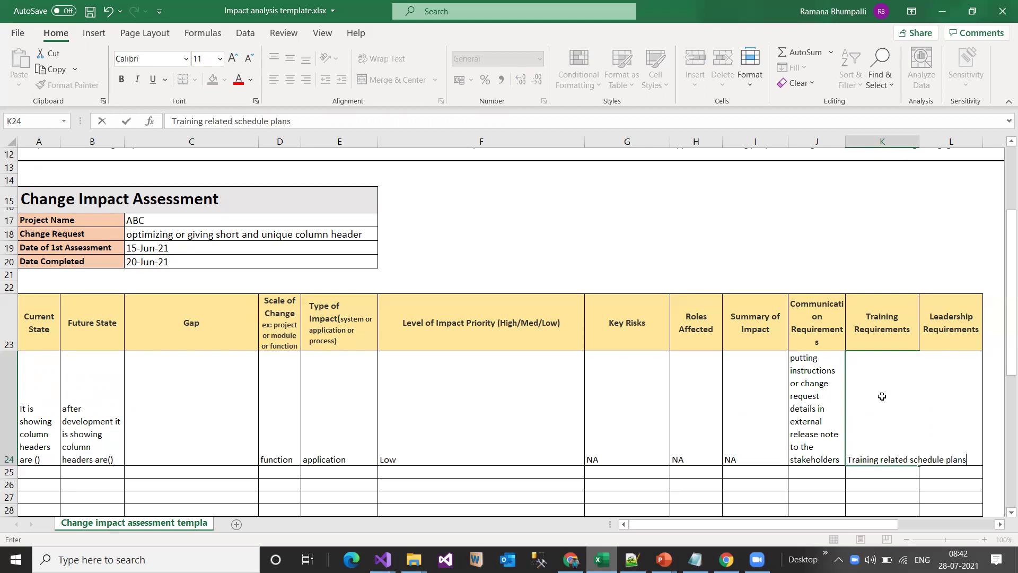
key(ctrl+Return)
click(373, 60)
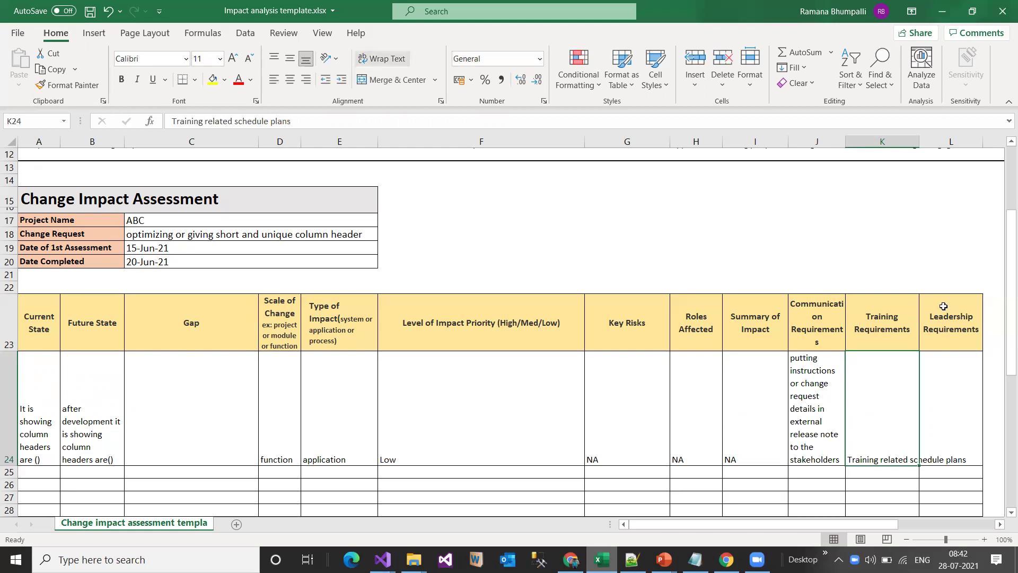
Top-align the row 24 entries from Current State to Leadership Requirements and enter NA under Leadership Requirements
click(954, 400)
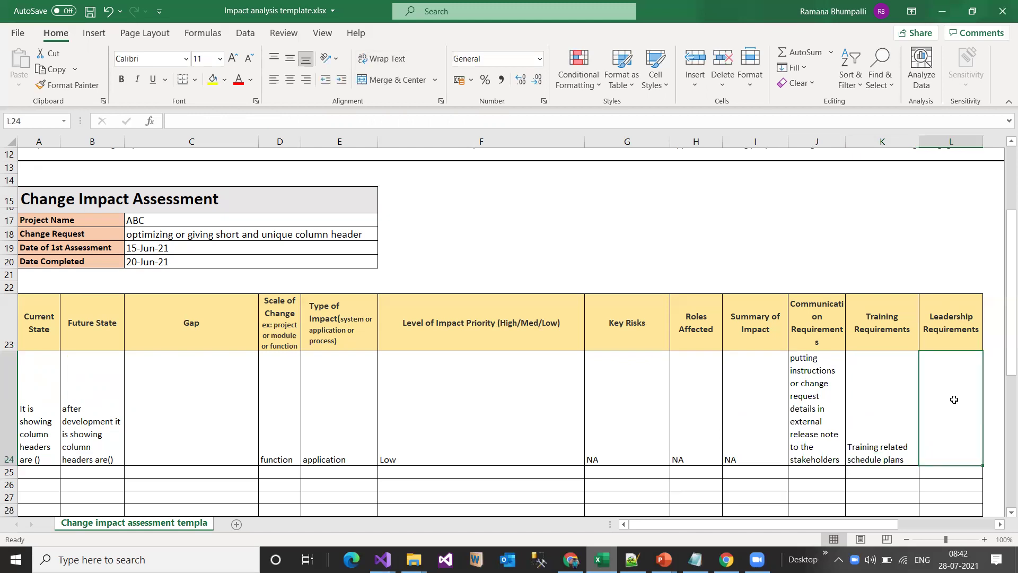
drag(34, 392, 936, 383)
click(274, 59)
click(939, 396)
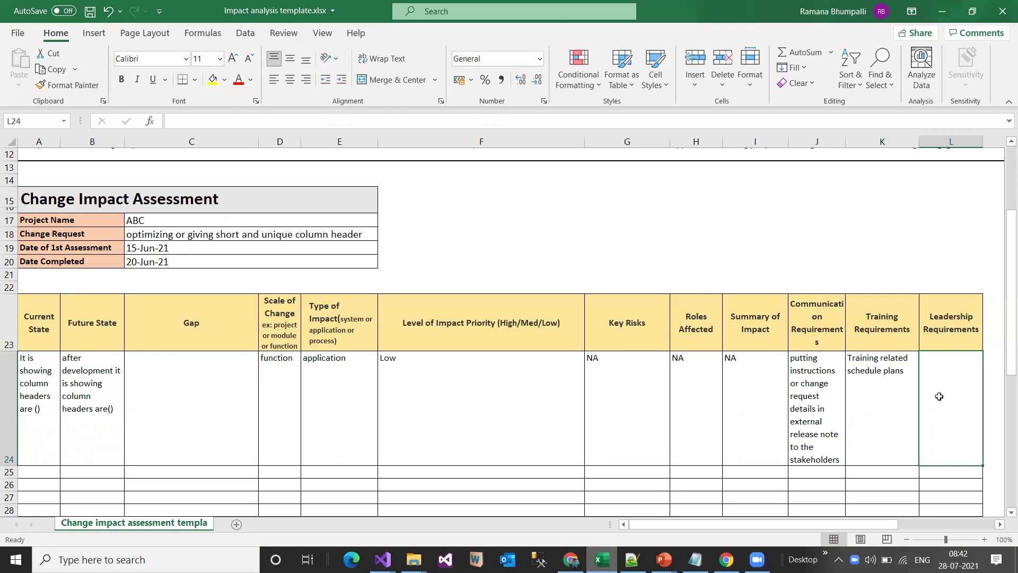
text(NA)
key(Return)
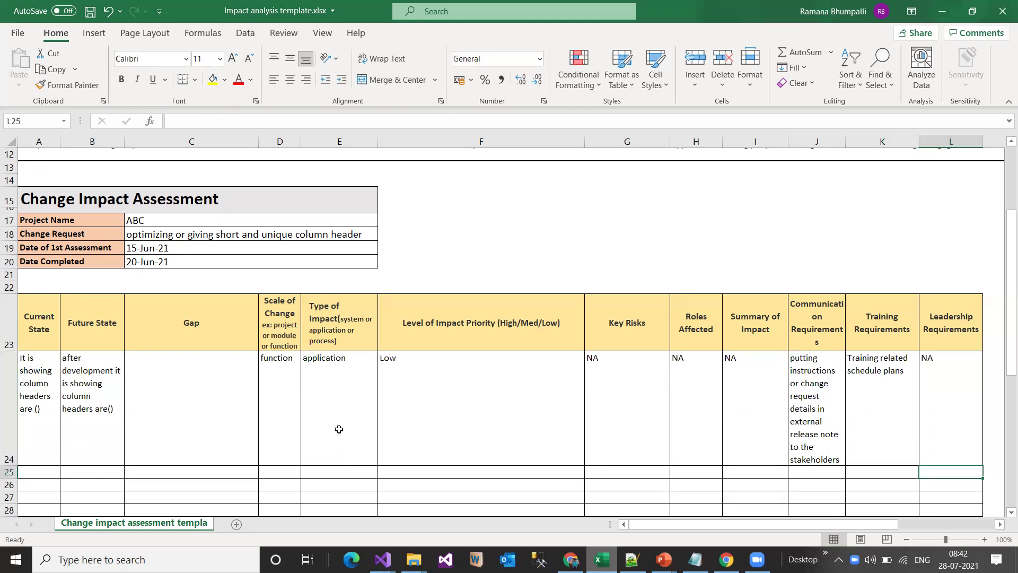
Review the completed row 24 back to Current State, along with the template's introduction and project details
key(Up)
key(Left)
key(Left)
key(Left)
key(Left)
key(Left)
key(Left)
key(Left)
key(Left)
key(Left)
key(Left)
key(Left)
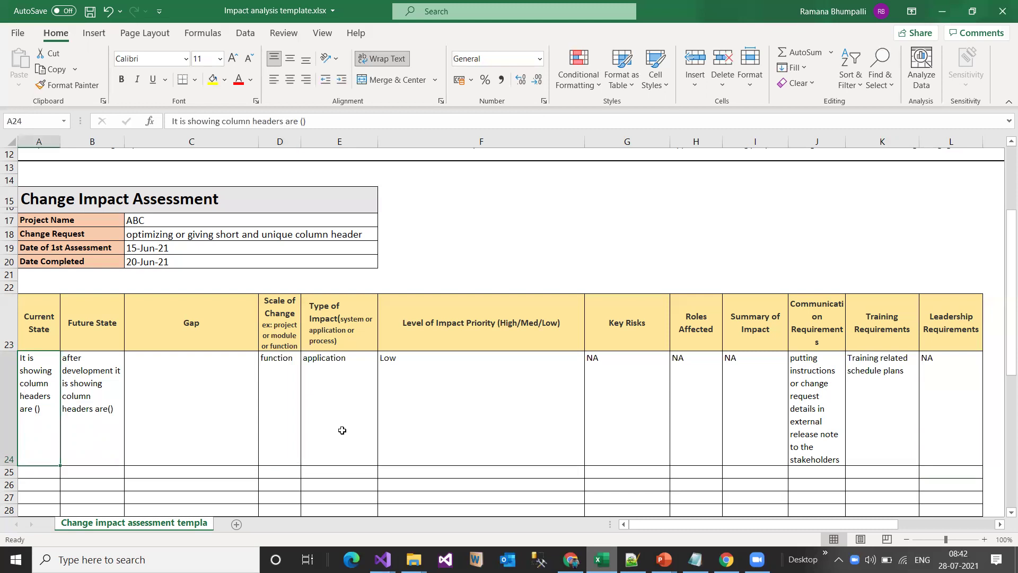
scroll(504, 379, up, 4)
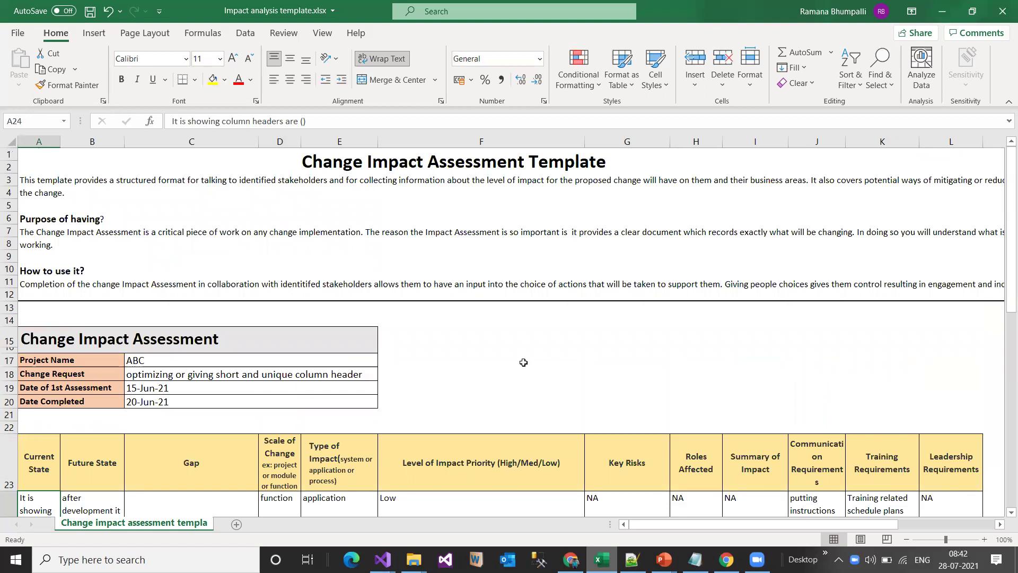
scroll(523, 362, down, 5)
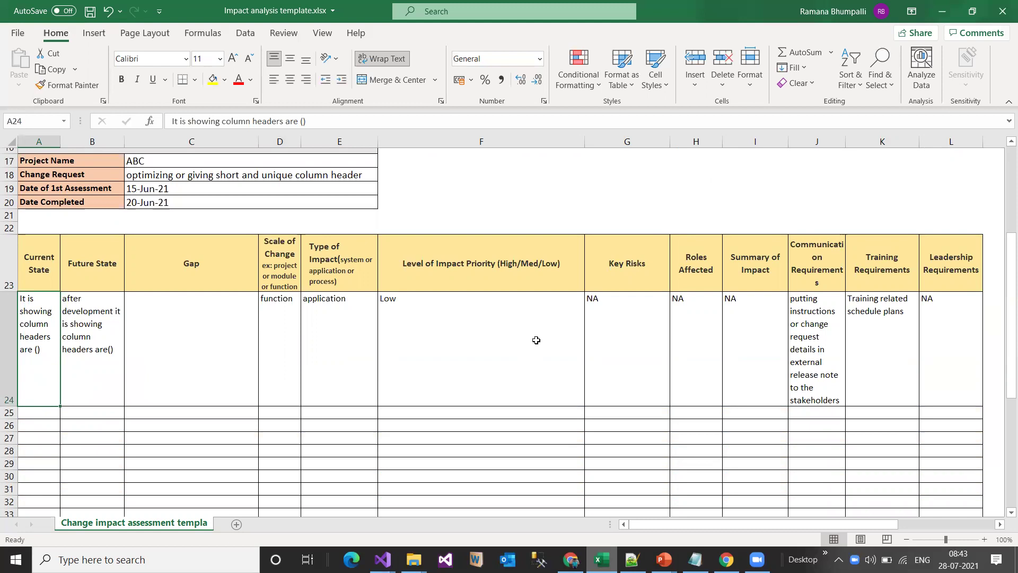
Switch to Notepad and add the heading "Why is change impact analysis is done?" below the existing notes, underlined with equals signs
key(alt+Tab)
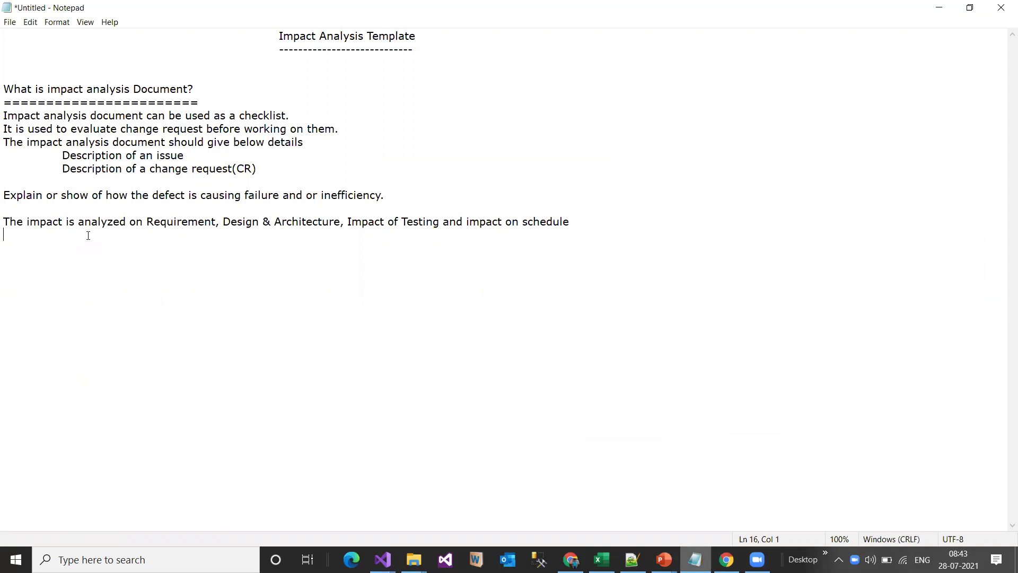
key(Return)
text(Why is change impactan)
key(BackSpace)
key(BackSpace)
text(ana)
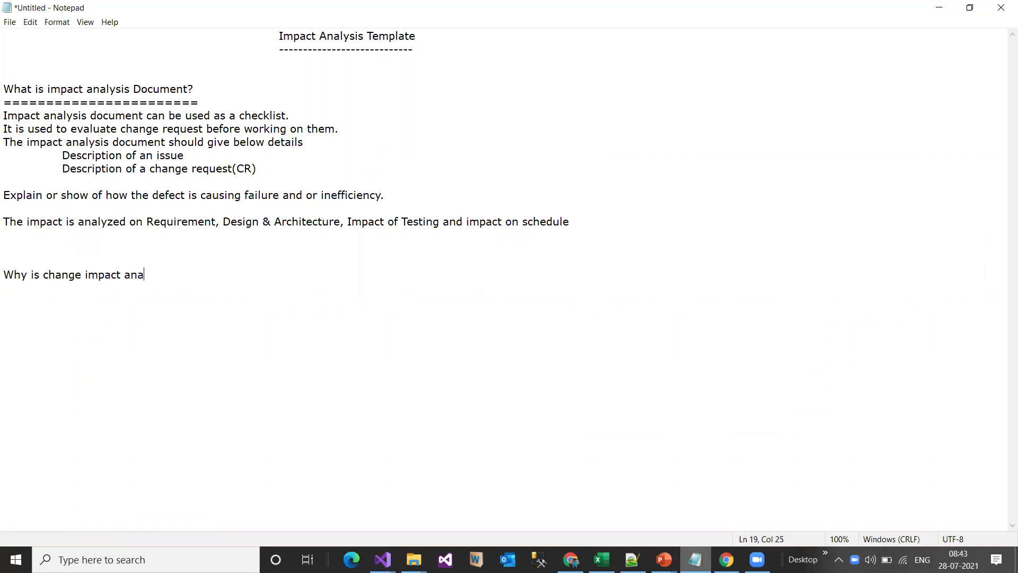
text(lysis is done?)
key(Return)
text(==========================)
key(Return)
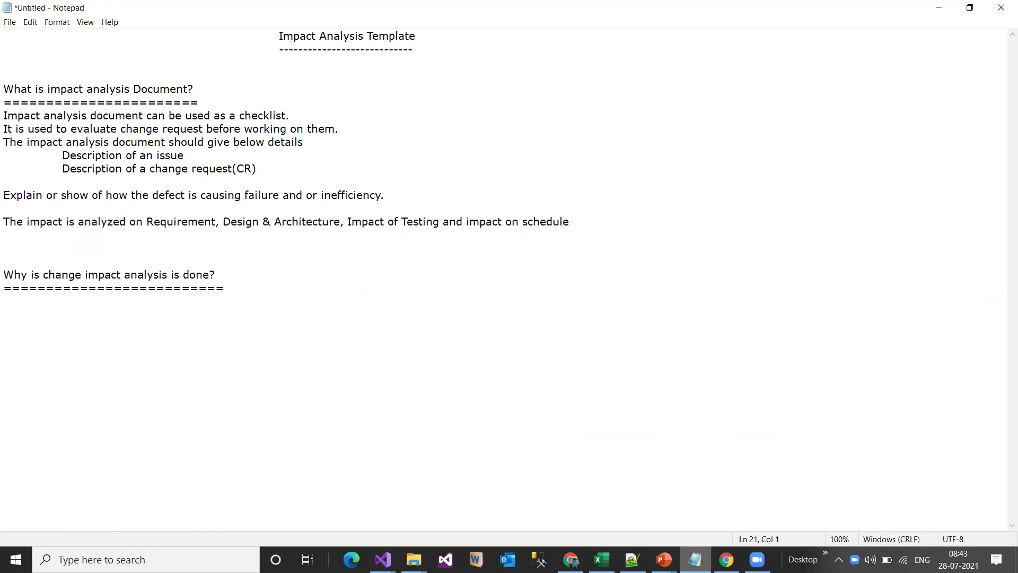
Write "It is done to understand the possible outcome of implementing the change. inducing too much" below the new heading
text(It is done to understand)
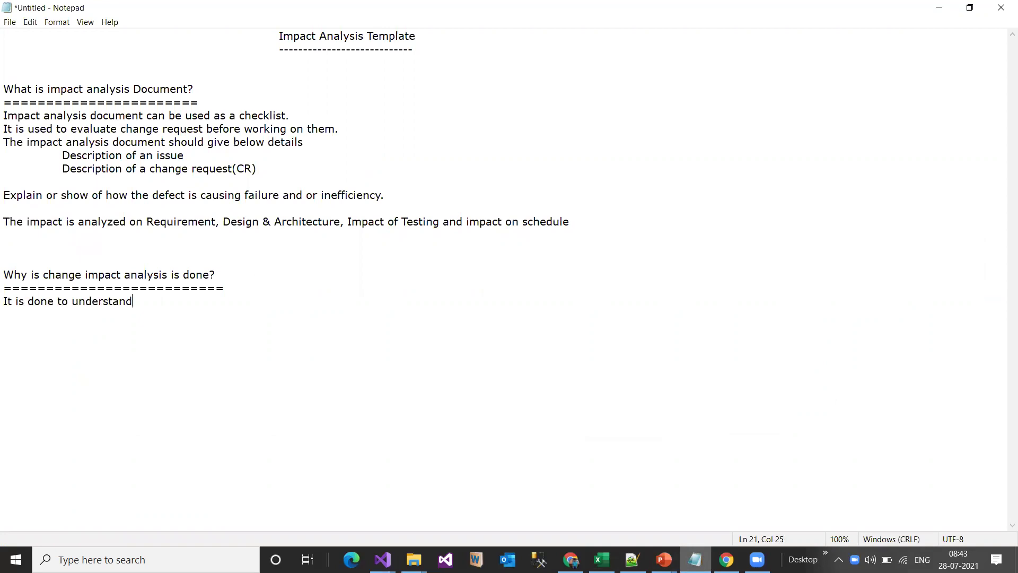
text( the possible outcome o)
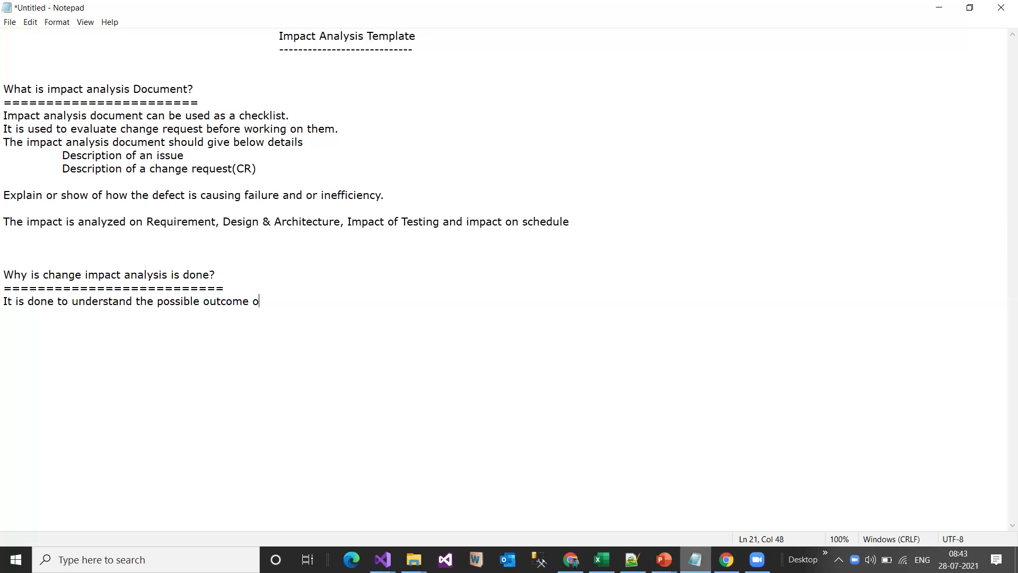
text(f implementing the chan)
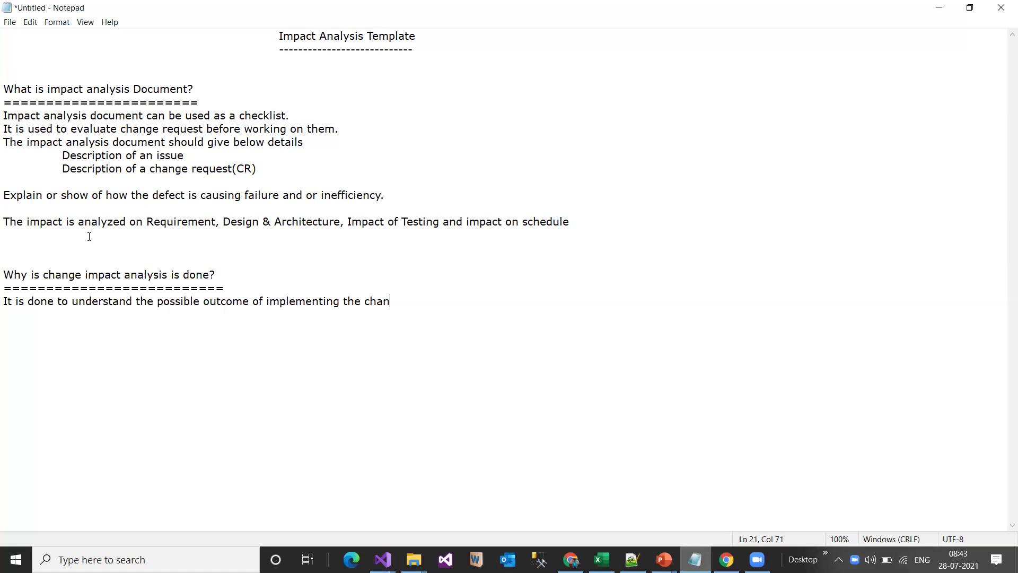
text(ge. inducig to)
key(BackSpace)
key(BackSpace)
key(BackSpace)
key(BackSpace)
text(ng too much )
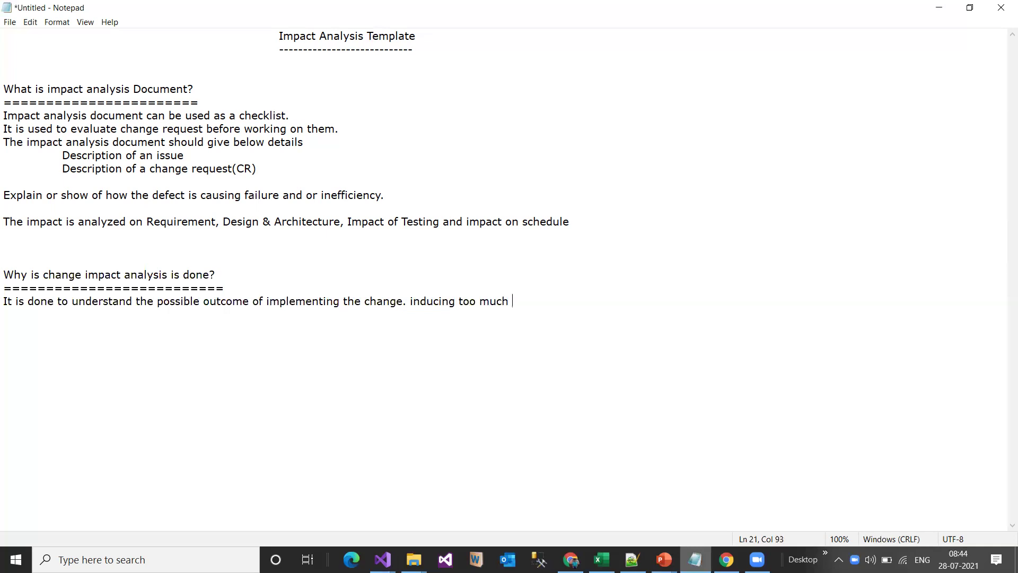
Complete the line with "functionality into a product can reduce the overall performance of the product" and leave a blank line below
text(functionality into a produc)
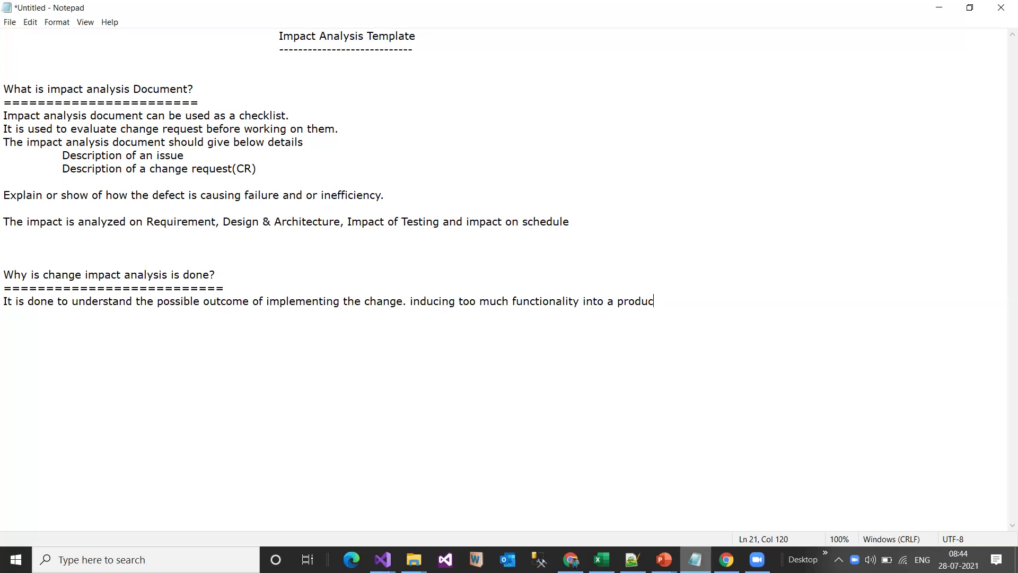
text(tca)
key(BackSpace)
text(c)
key(BackSpace)
key(BackSpace)
key(BackSpace)
text(can reduce the over all)
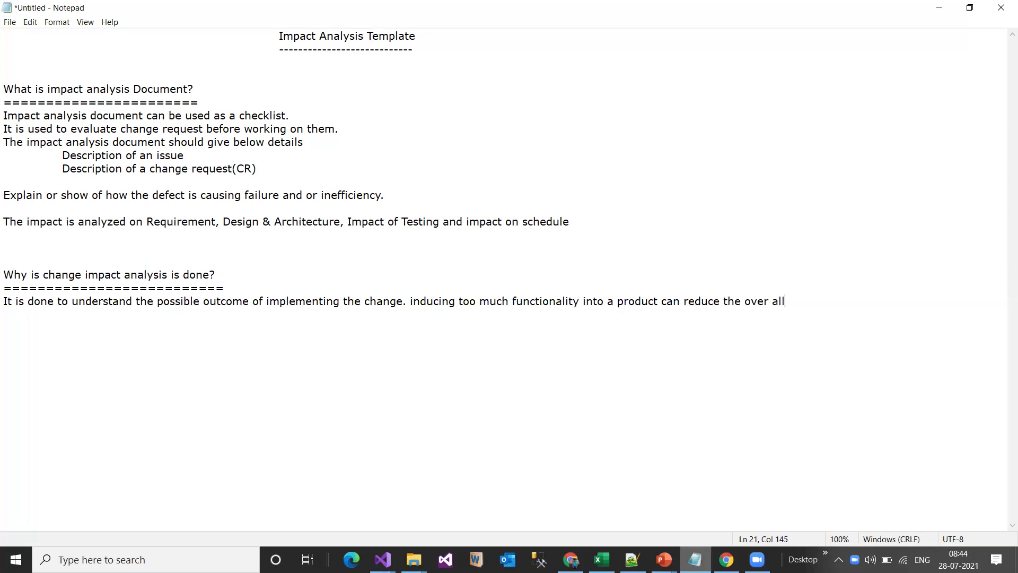
key(Left)
key(Left)
key(Left)
key(BackSpace)
key(End)
text(performance o)
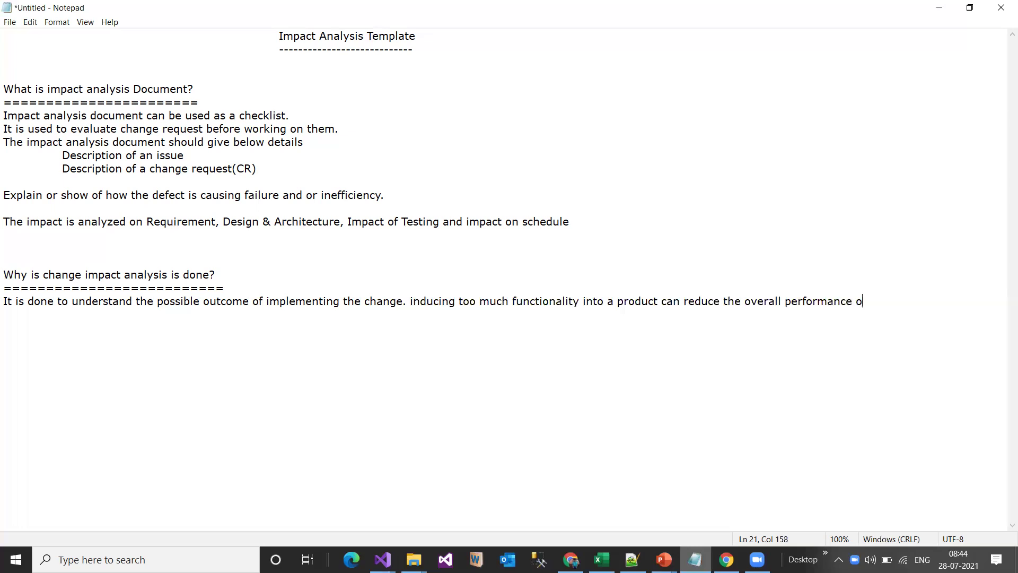
text(f the product)
key(Return)
key(Return)
Add a second reason reading "To identify all the files, documents and models that might have to be modified"
text(To iden)
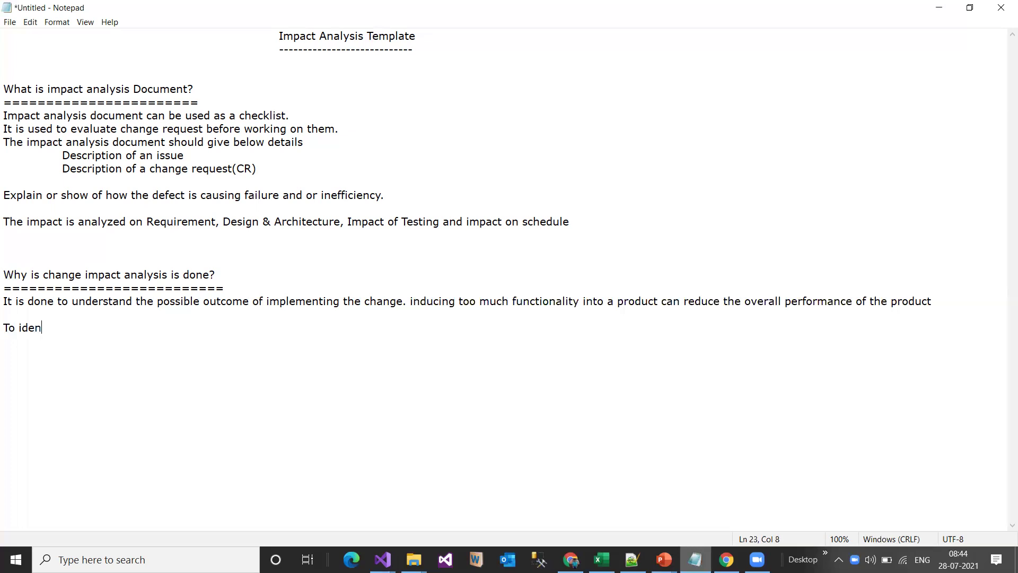
text(tify all the files, documen)
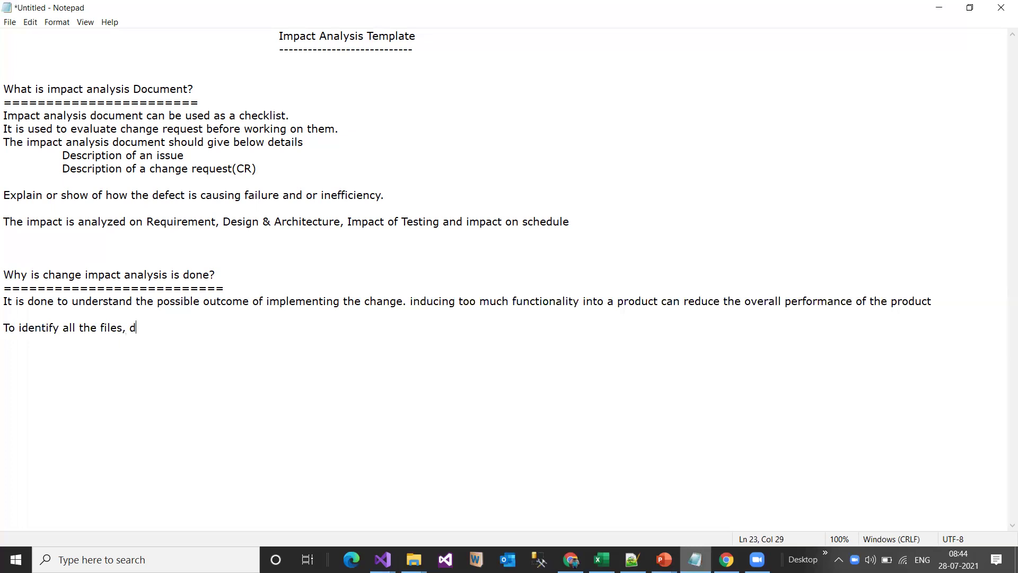
key(BackSpace)
text(nts and the)
key(BackSpace)
key(BackSpace)
key(BackSpace)
text(mo)
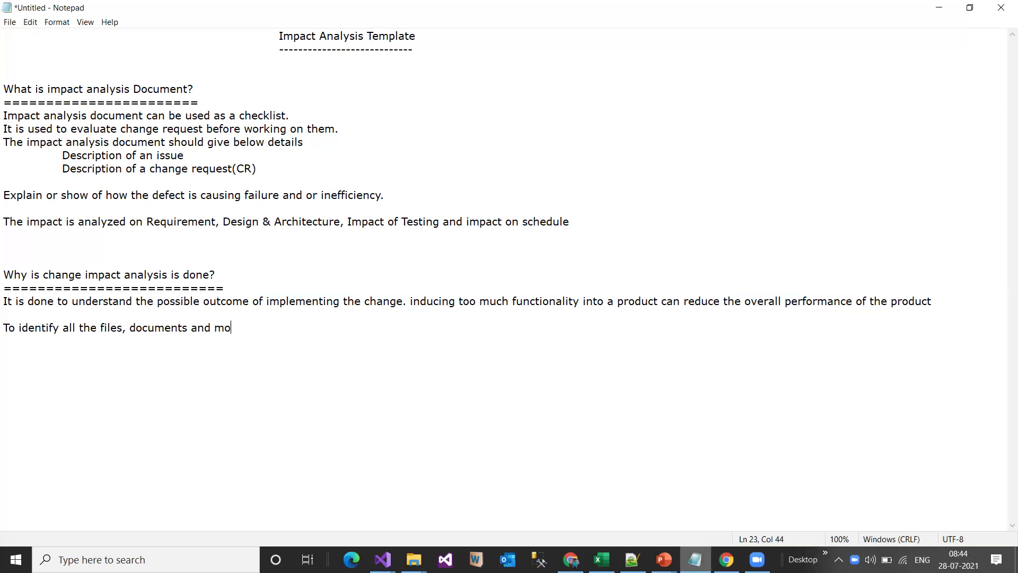
text(dels that mog)
key(BackSpace)
key(BackSpace)
text(ight)
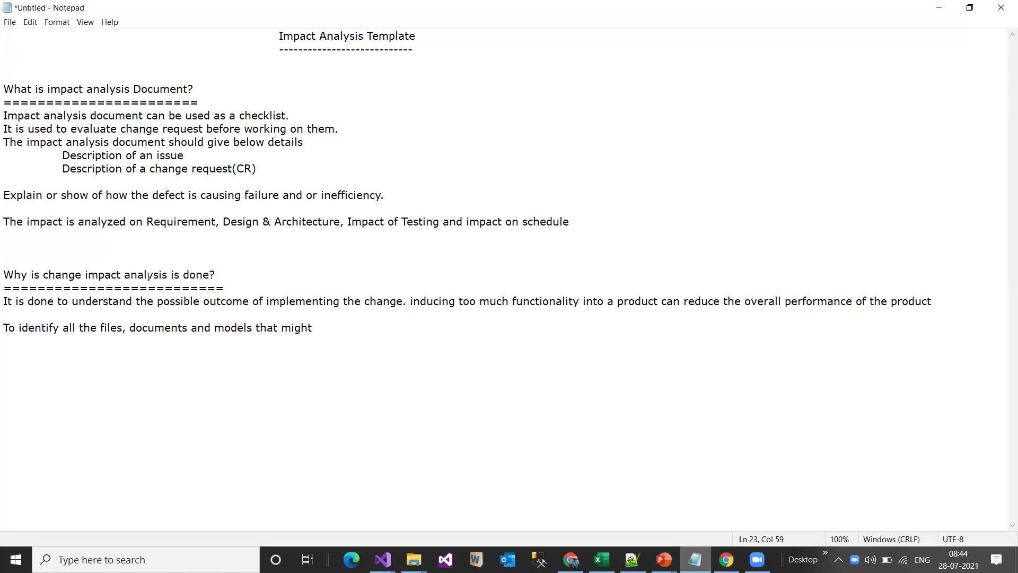
text( have to be modified)
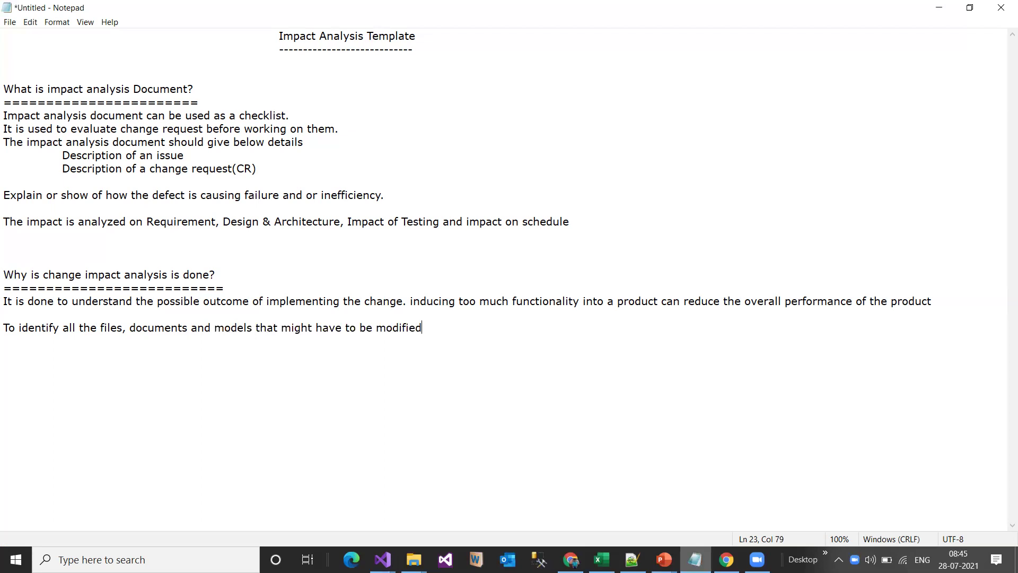
Finish the second reason with "if a team decided to implement the change in product."
text(if a team decided to i)
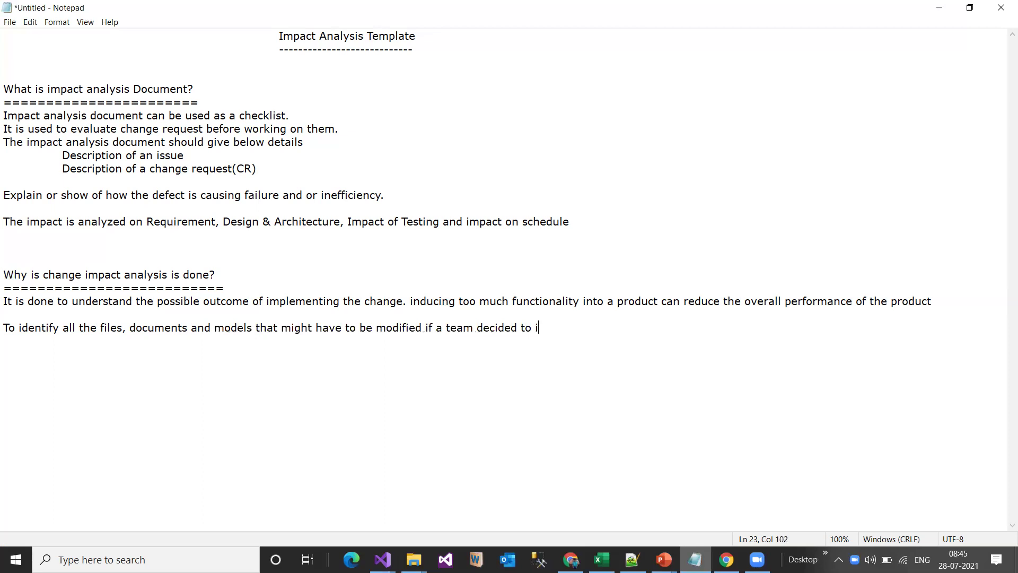
text(mplement the change i)
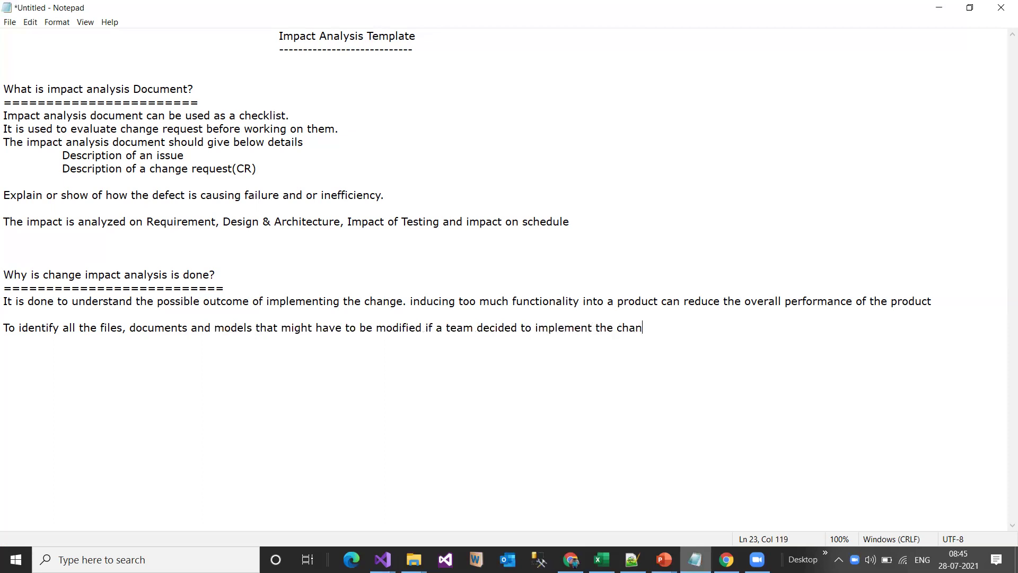
text(duc)
key(BackSpace)
text(ct. )
Add the reason "To identify the task required to implement the change" with a blank line above and below it
text(To)
text( id)
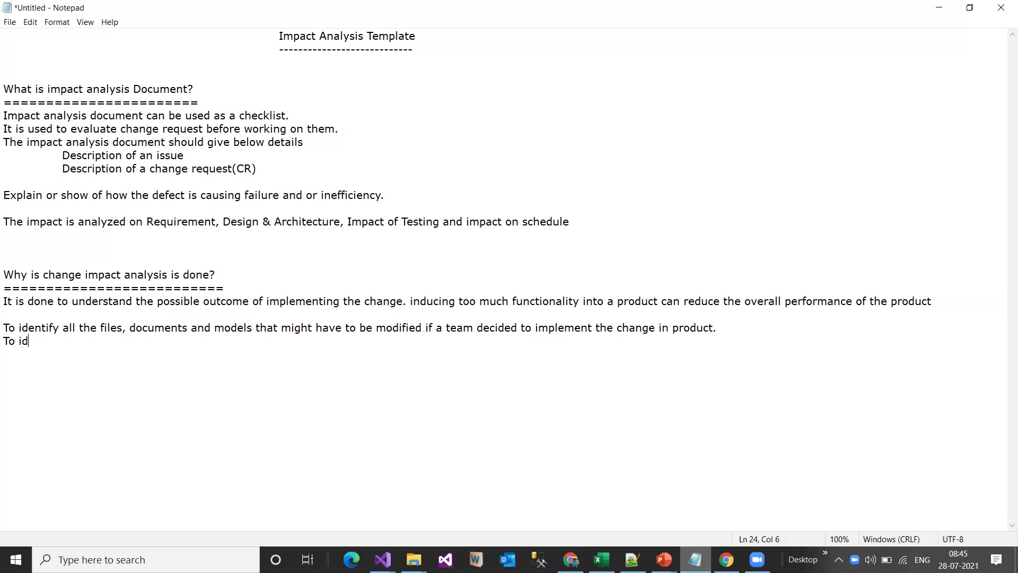
text(entify the task required to impe)
key(BackSpace)
text(lement the change)
key(Up)
key(Return)
key(Down)
key(Return)
Add the reason "To estimate the effort needed behind implementing the change"
text(To)
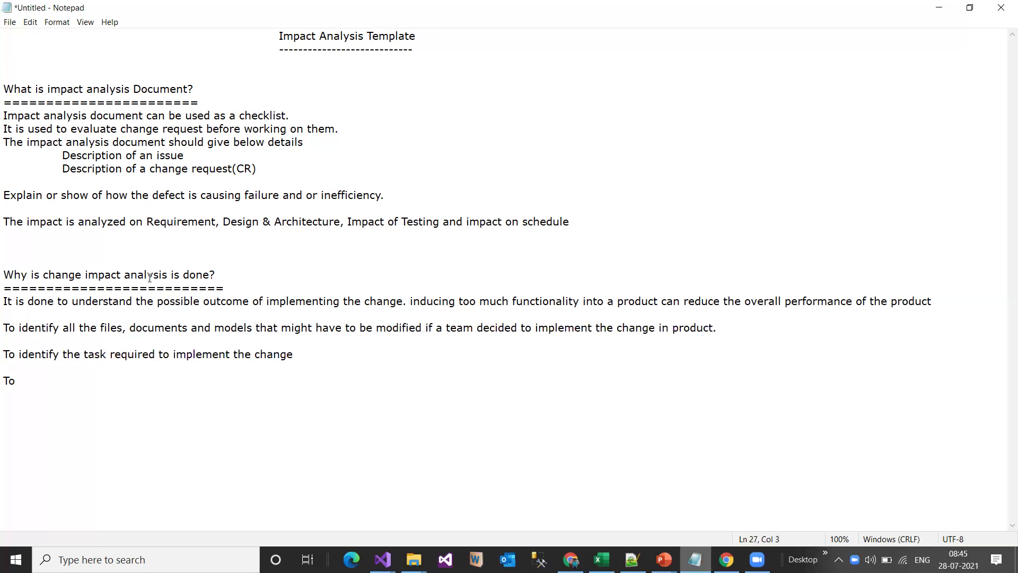
text( estimate the effort)
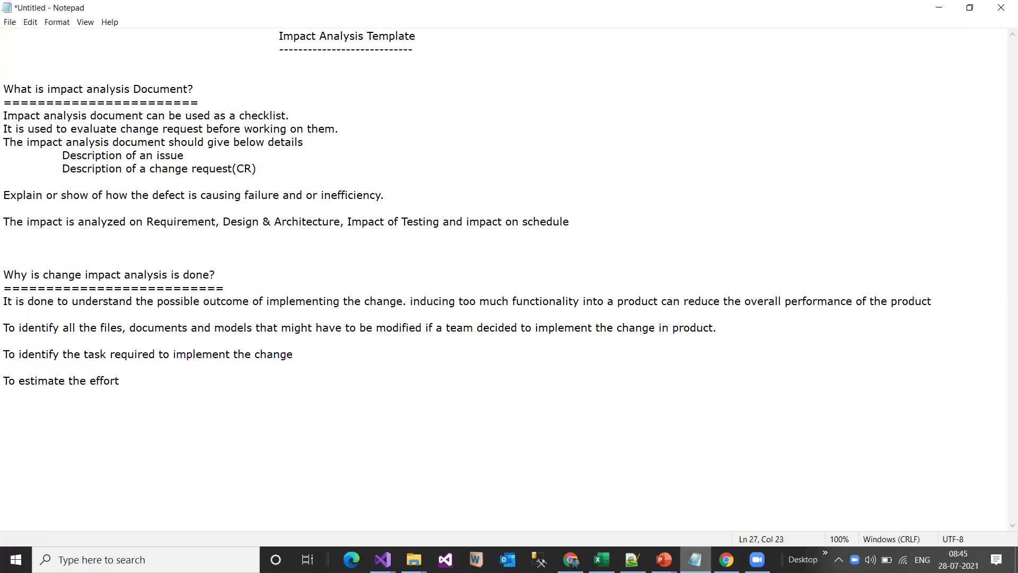
text( needed behind implementing the change)
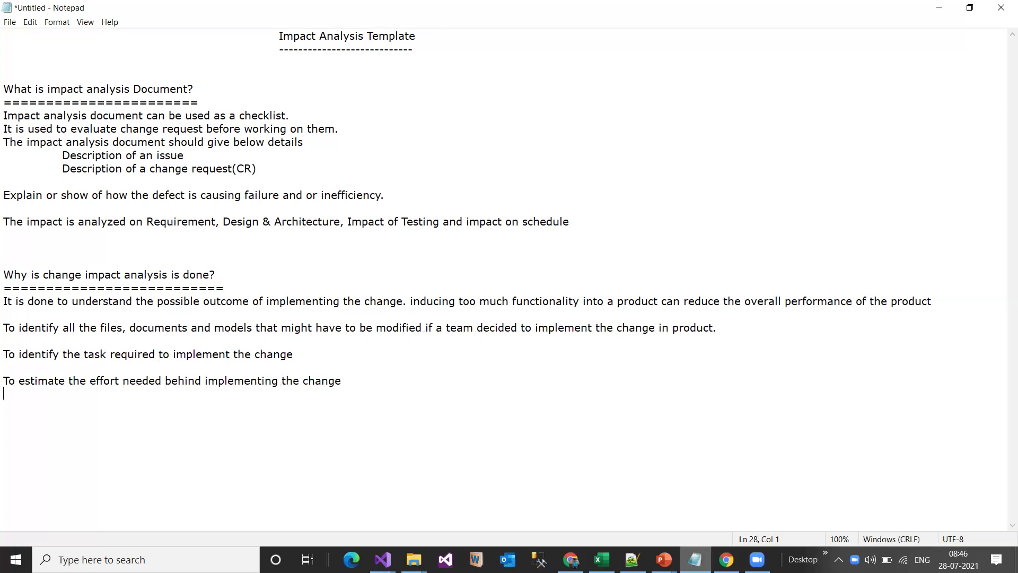
Add a final reason, "It will list the depdencies on a specific element change", after a blank line
key(Return)
text(It will list h)
key(BackSpace)
text(the depdencies on a specific)
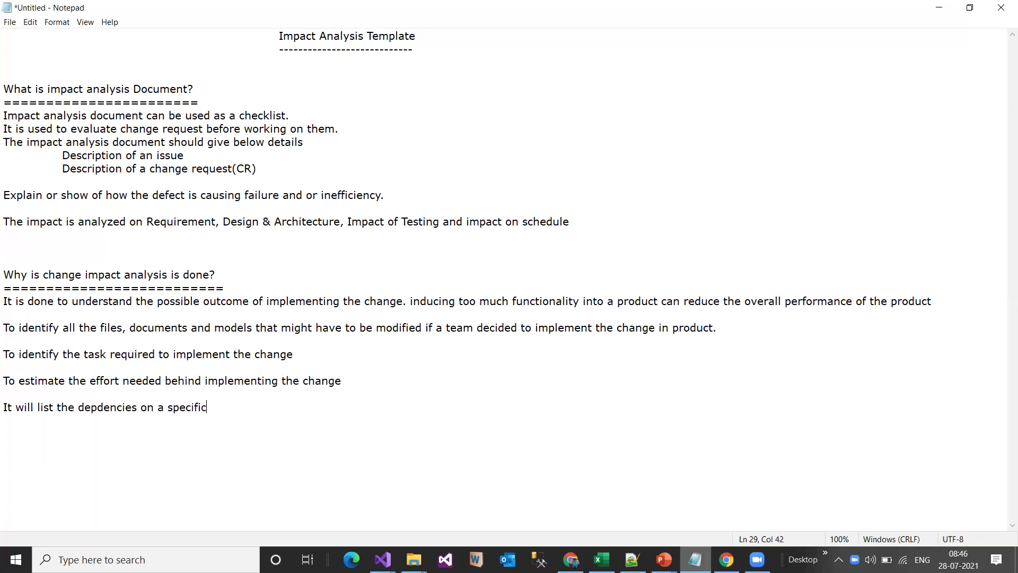
text( element change)
key(Return)
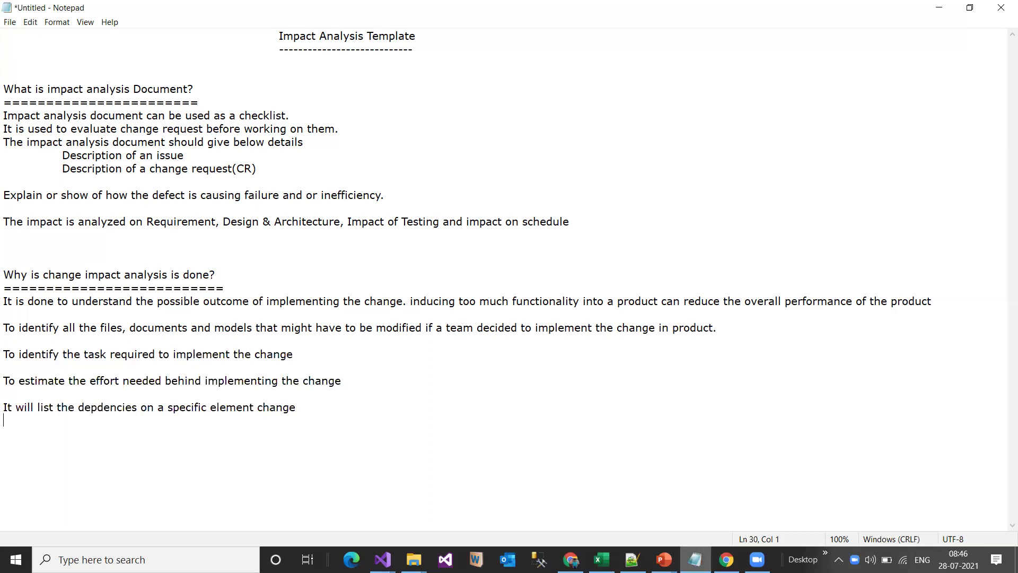
Review the assessment template in Excel against the highlighted list of reasons in Notepad, ending back on the template
click(602, 560)
scroll(539, 382, up, 5)
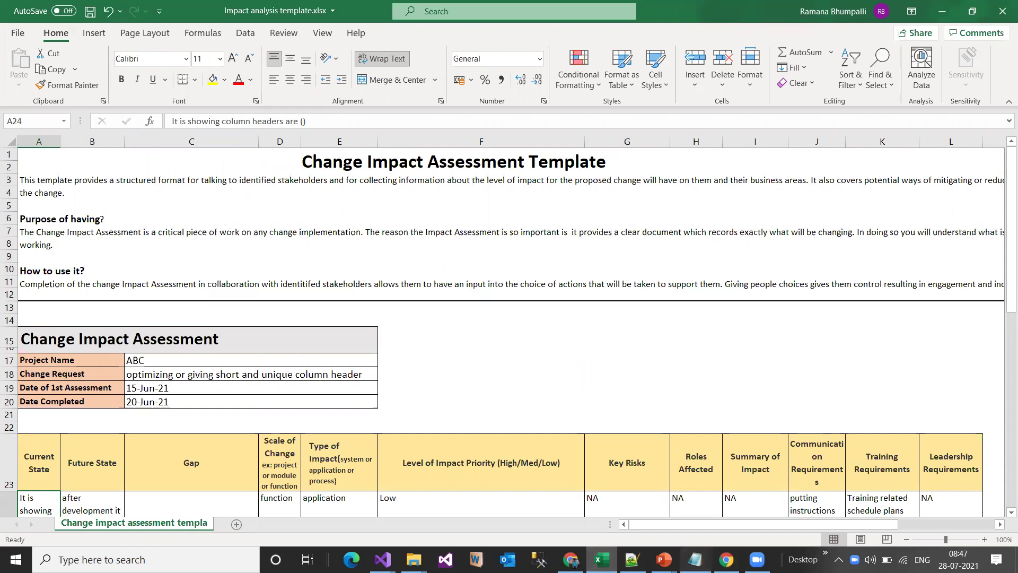
click(695, 560)
drag(314, 411, 341, 312)
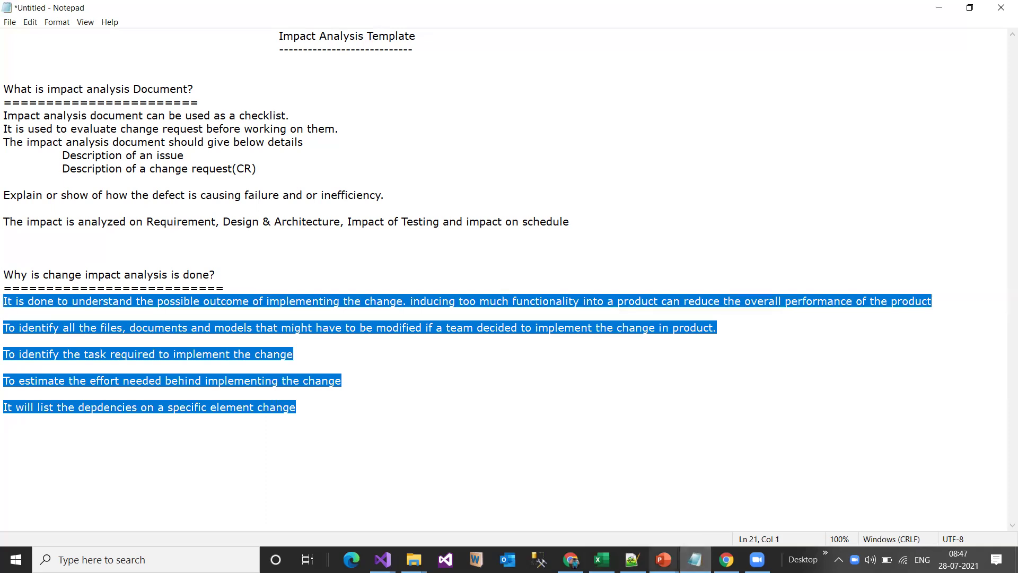
click(602, 560)
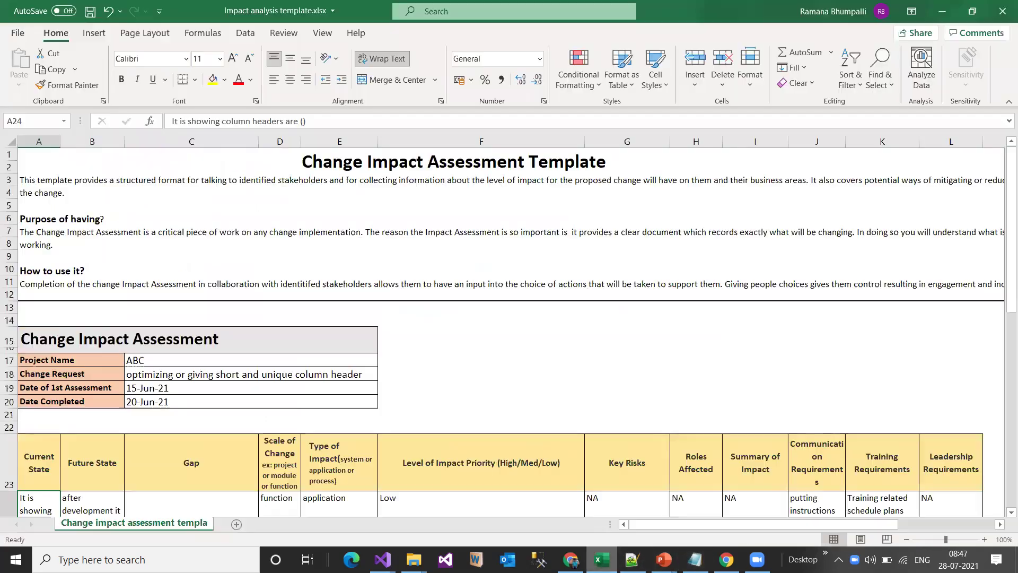
click(524, 349)
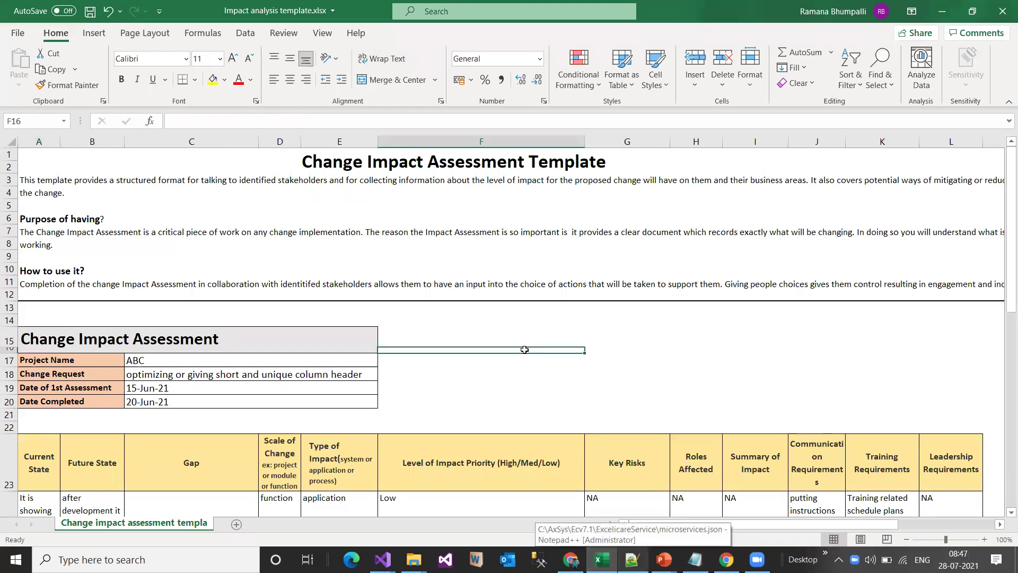